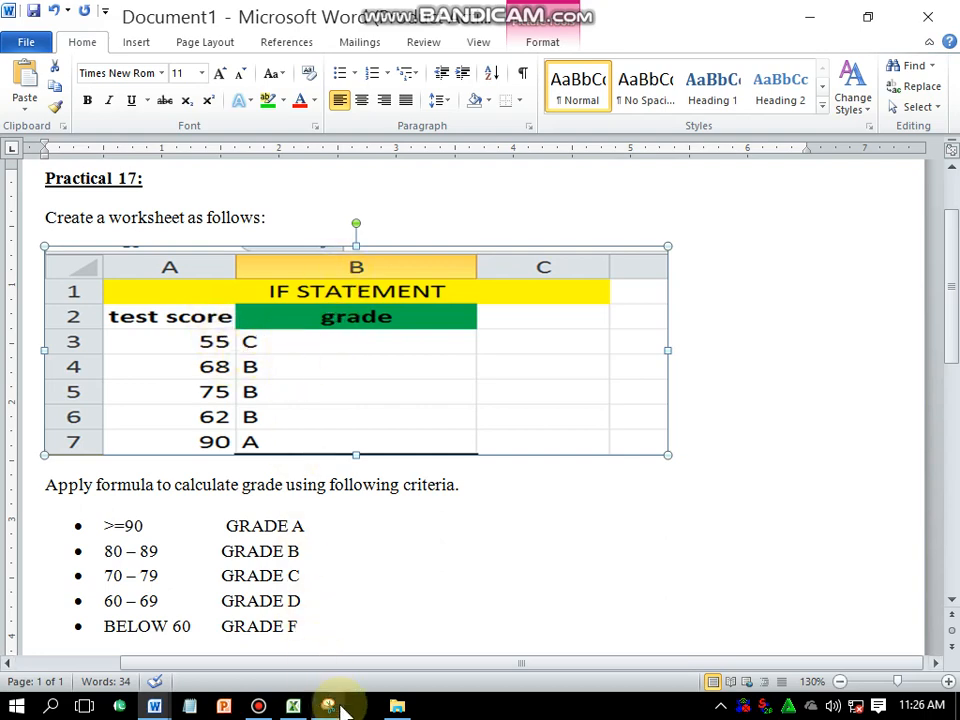
- Compare the test score worksheet in Excel with the Practical 17 task in Word and read its grading instructions
mouse_move(297, 704)
left_click(302, 655)
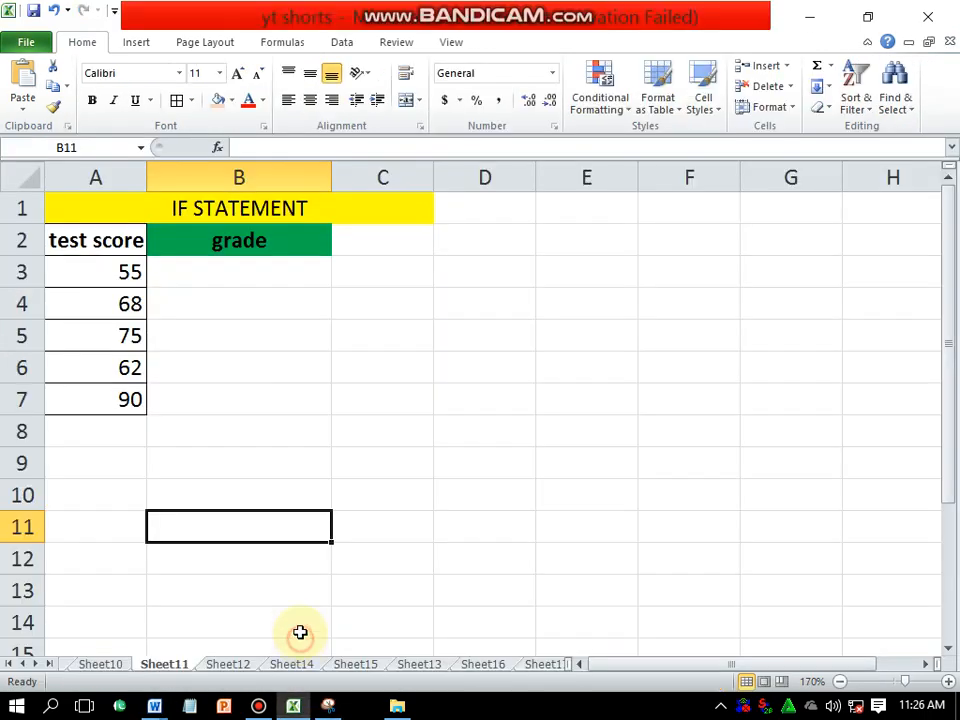
mouse_move(154, 705)
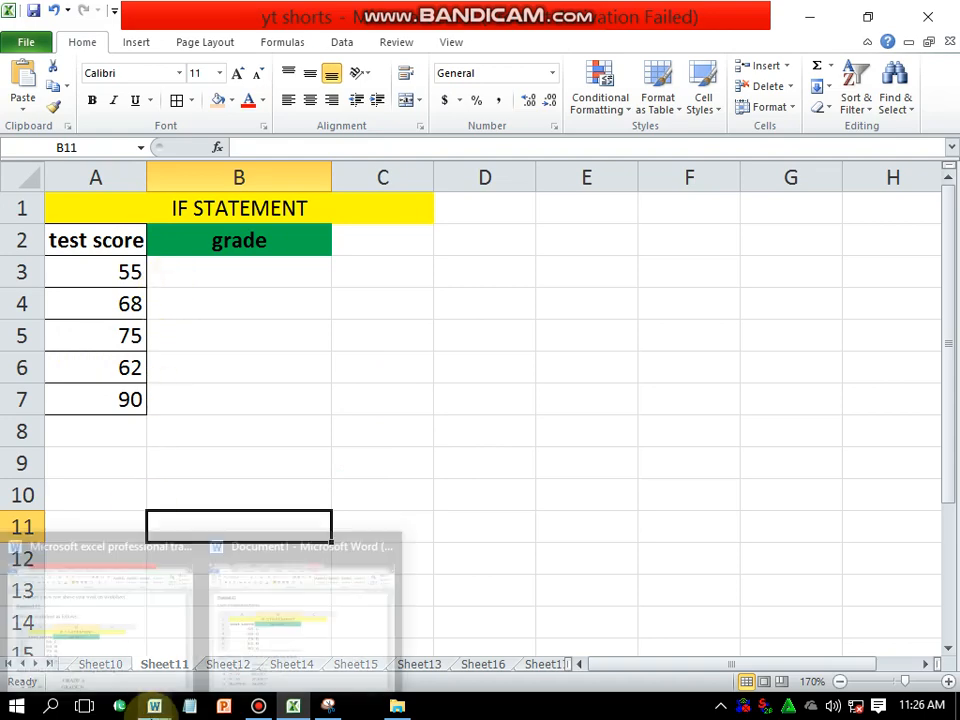
left_click(317, 624)
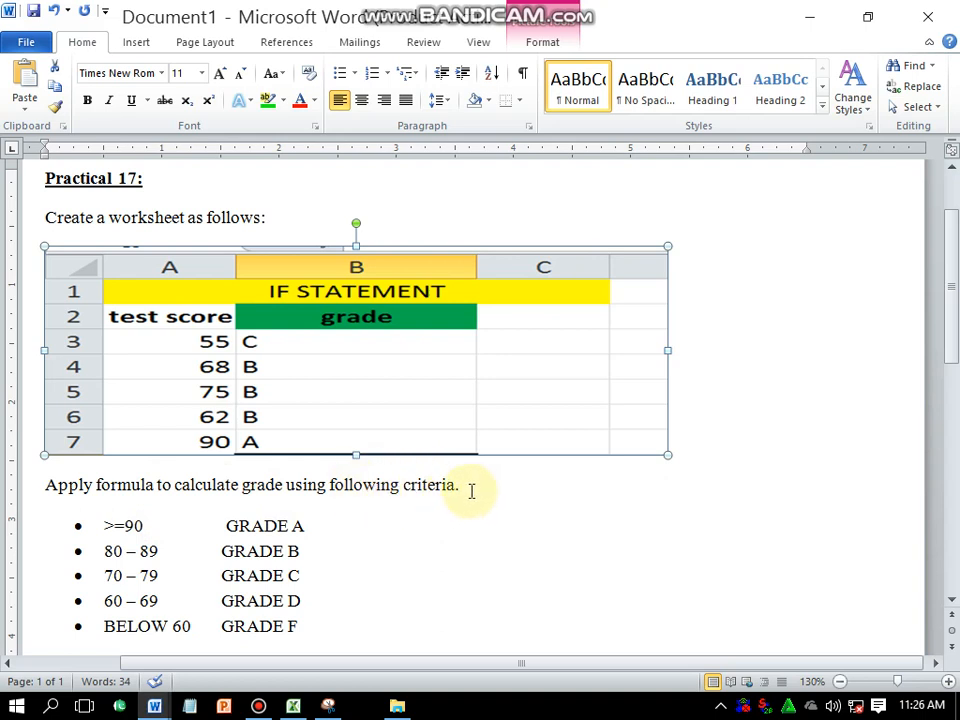
left_click_drag(471, 491, 52, 503)
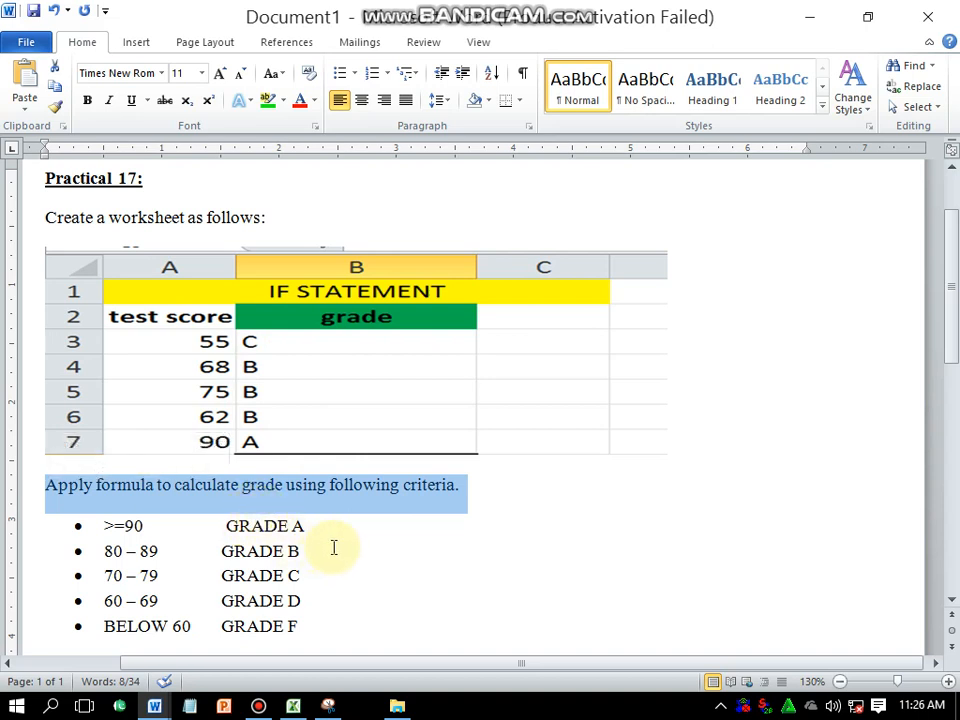
left_click_drag(334, 548, 253, 349)
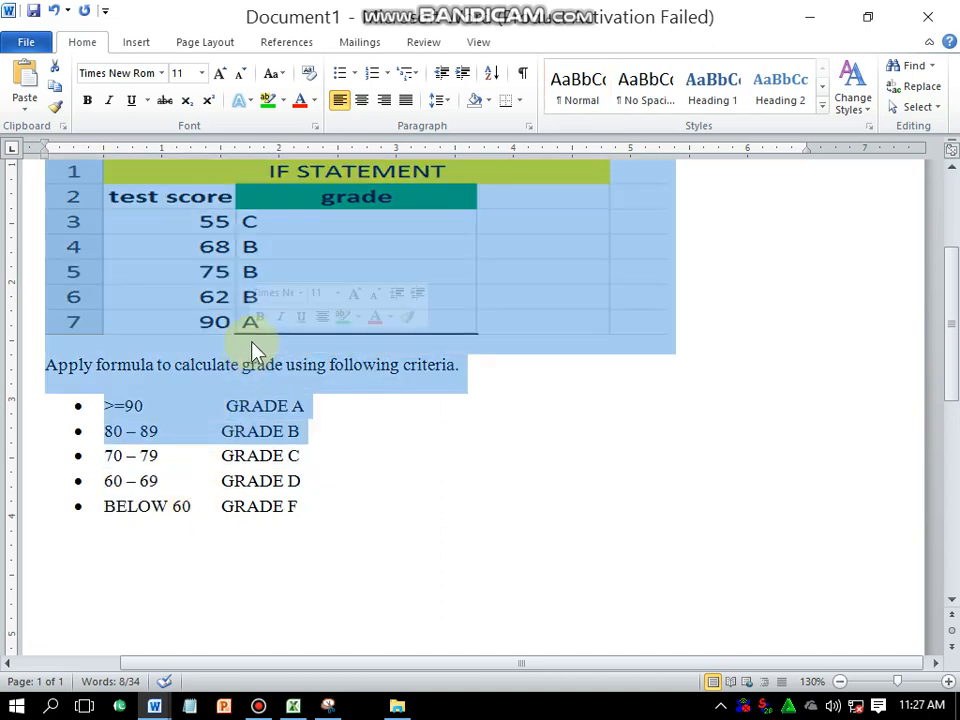
left_click(551, 527)
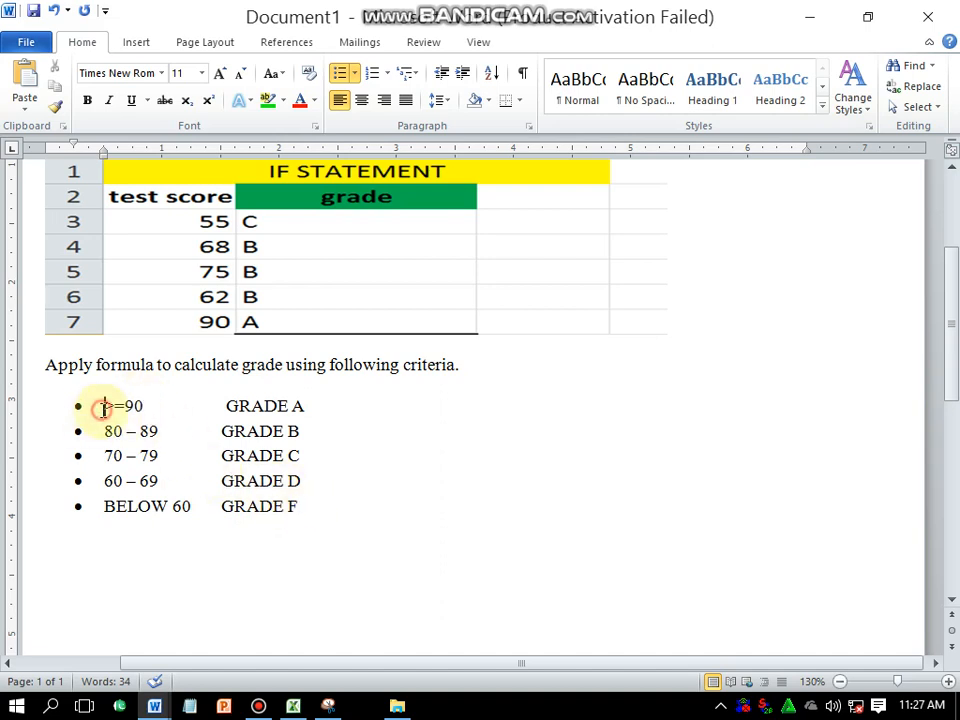
- Copy the five grade criteria from the Word document and paste them into Excel's Sheet11 starting at cell A8
left_click_drag(102, 404, 298, 507)
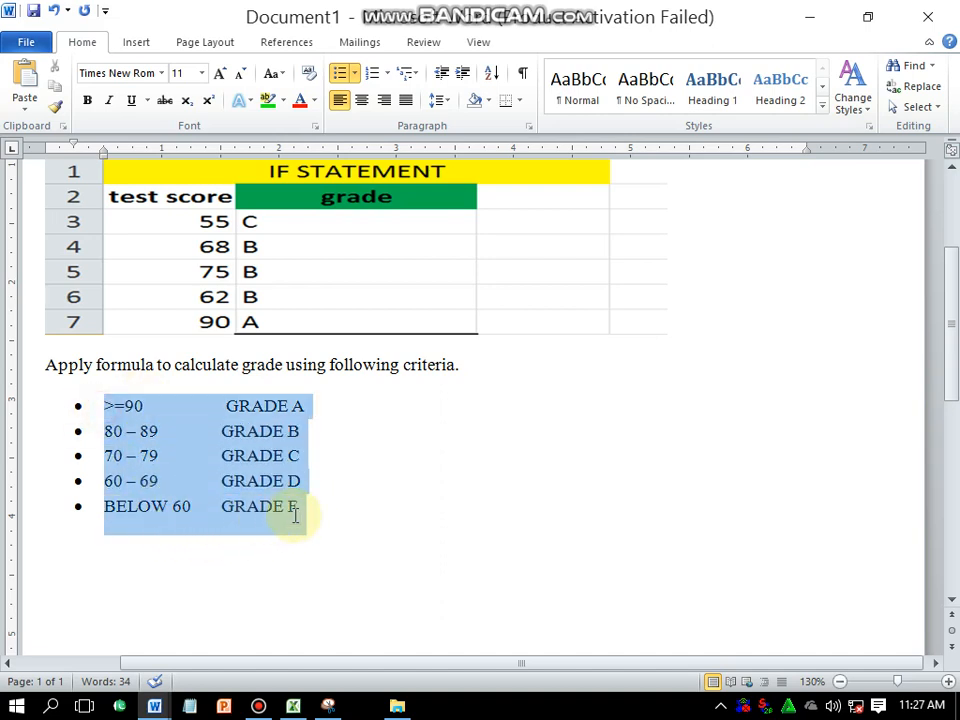
right_click(275, 468)
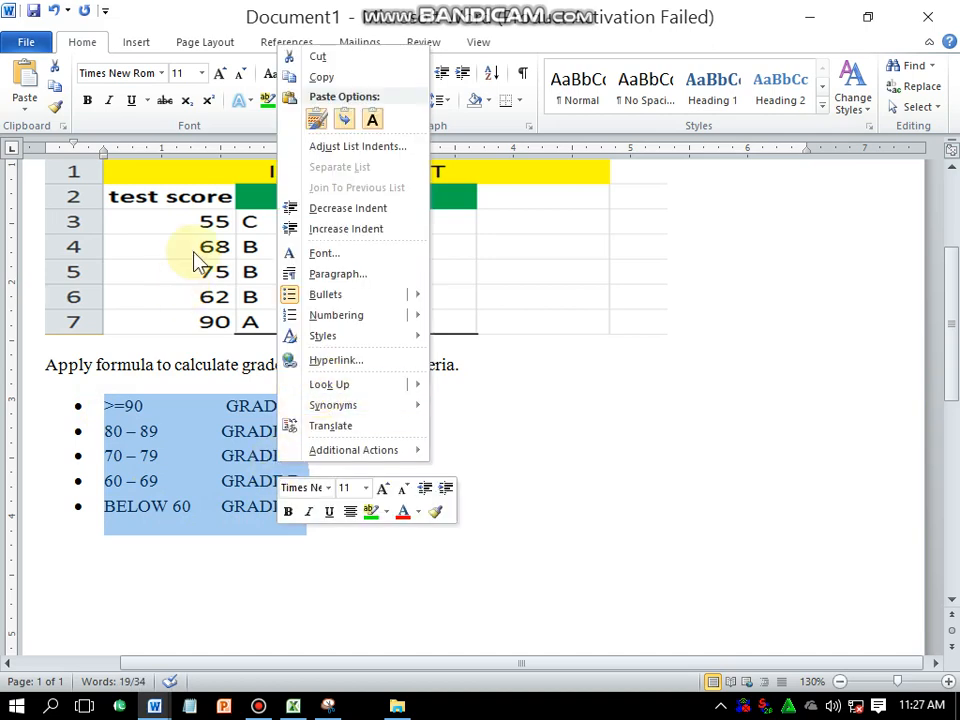
left_click(317, 77)
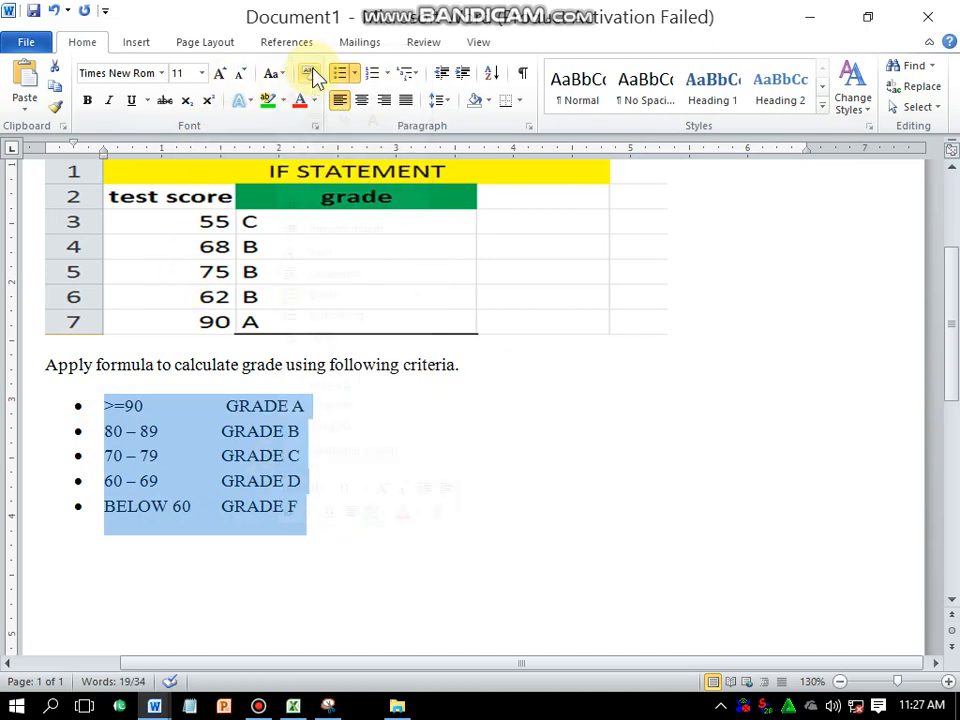
left_click(293, 708)
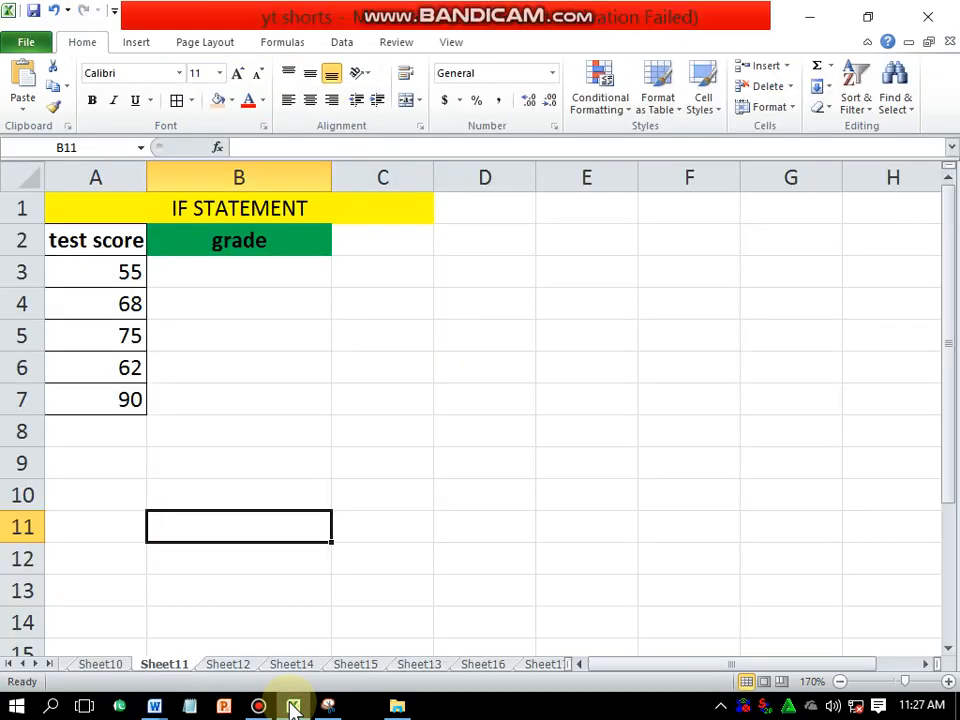
left_click(129, 489)
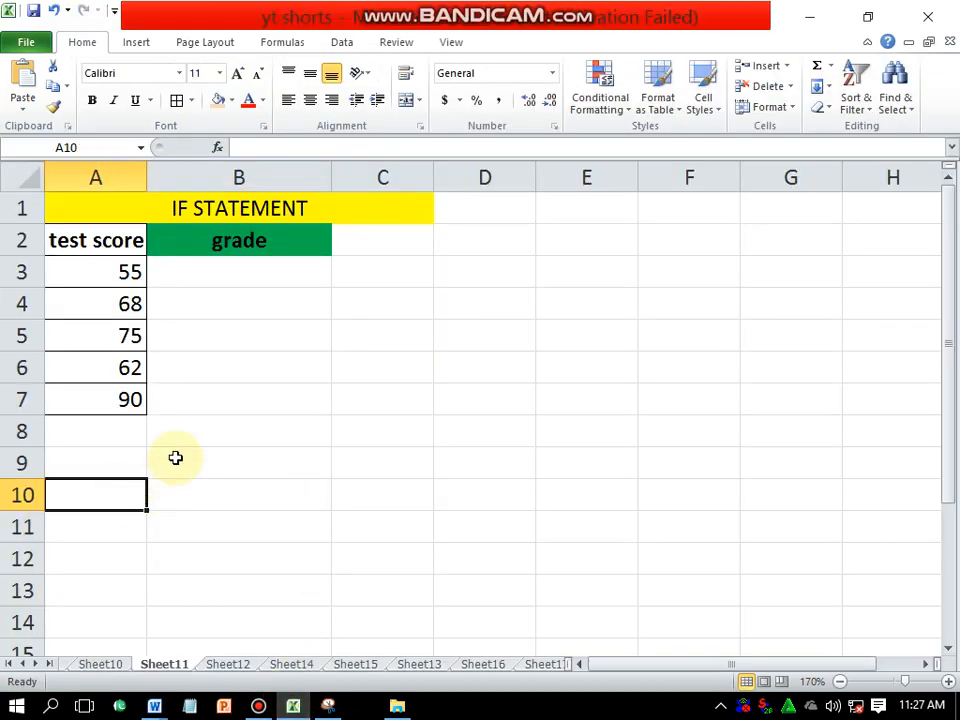
left_click(129, 435)
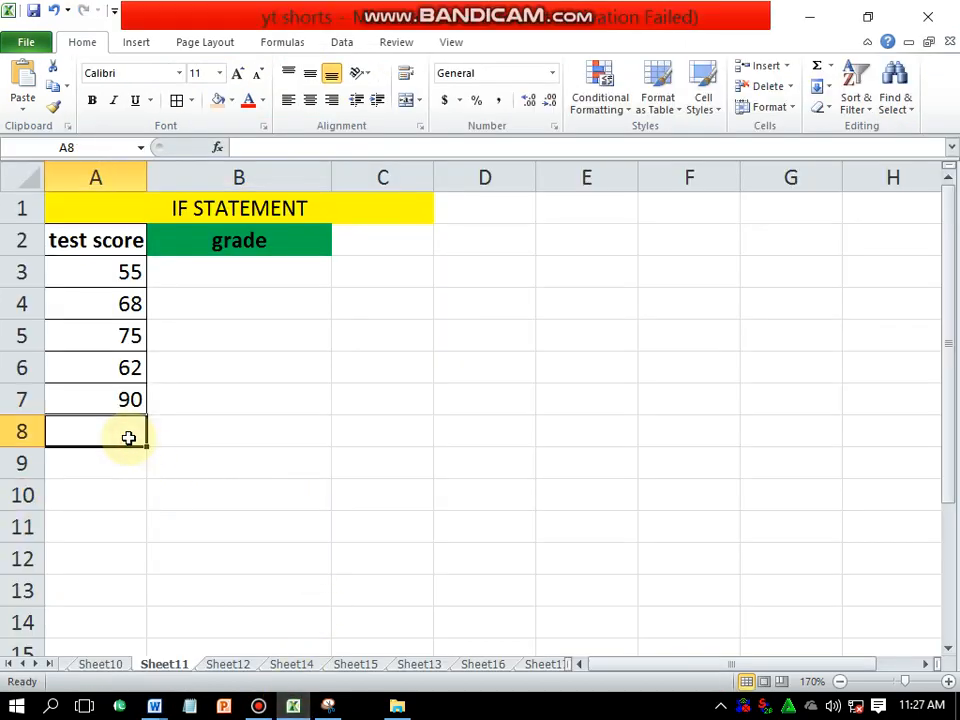
key("ctrl+v")
left_click(613, 515)
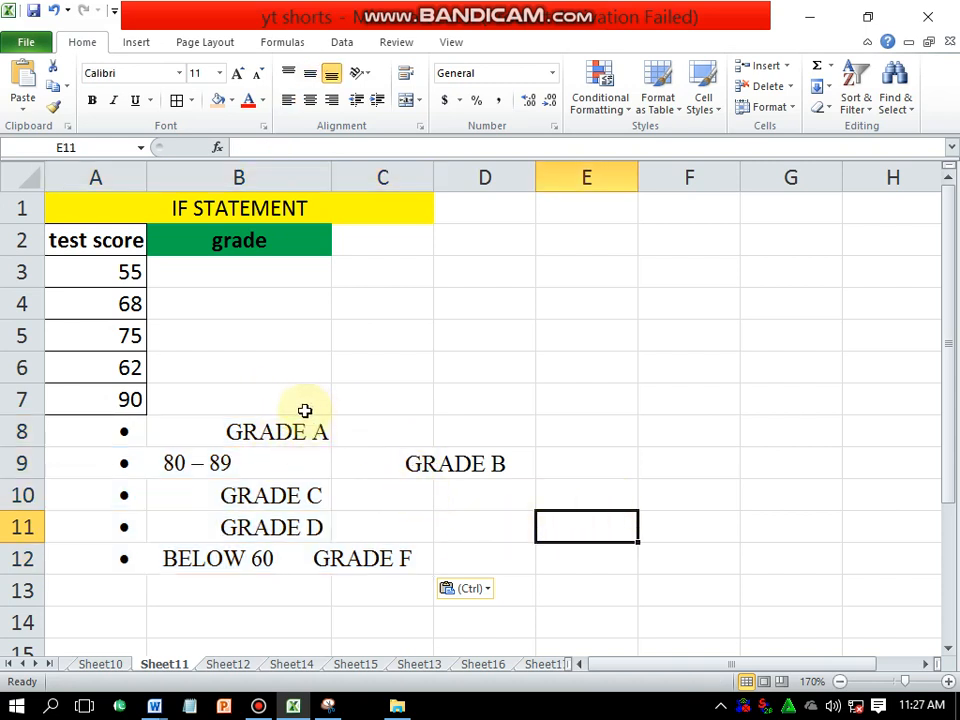
- Start an IF formula in B3 that returns "A" when A3>=90, leaving the value-if-false argument open
left_click(222, 282)
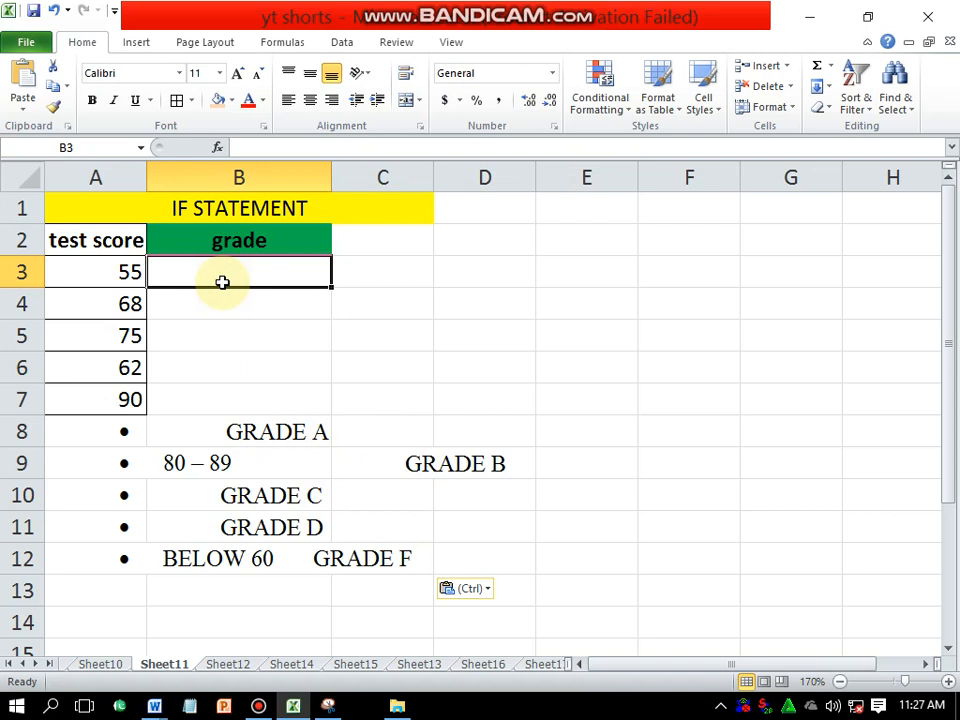
type("=")
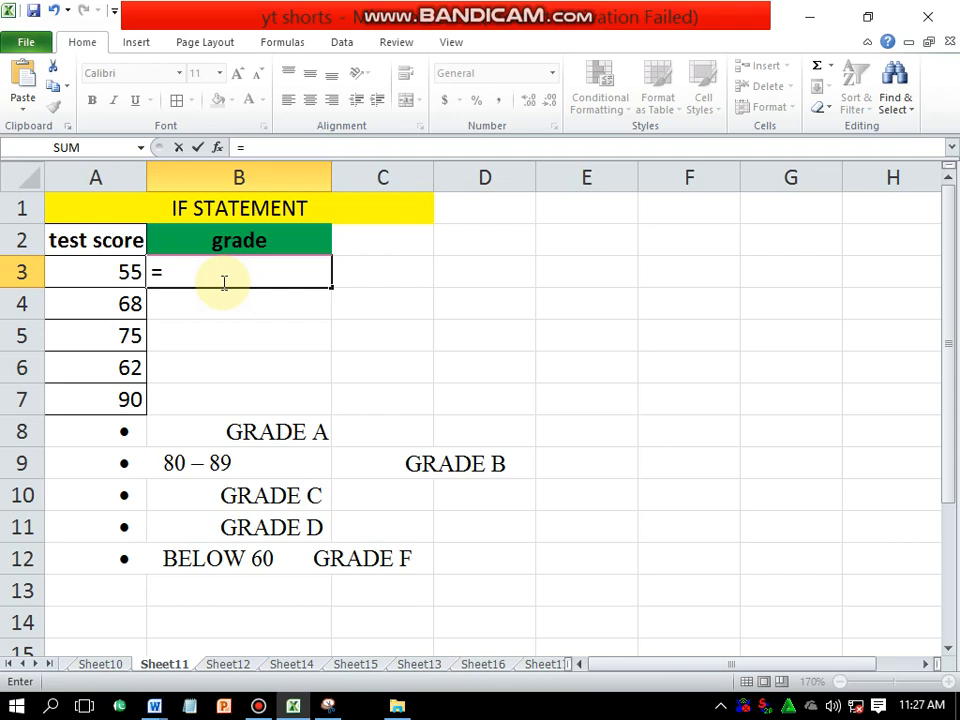
type("if")
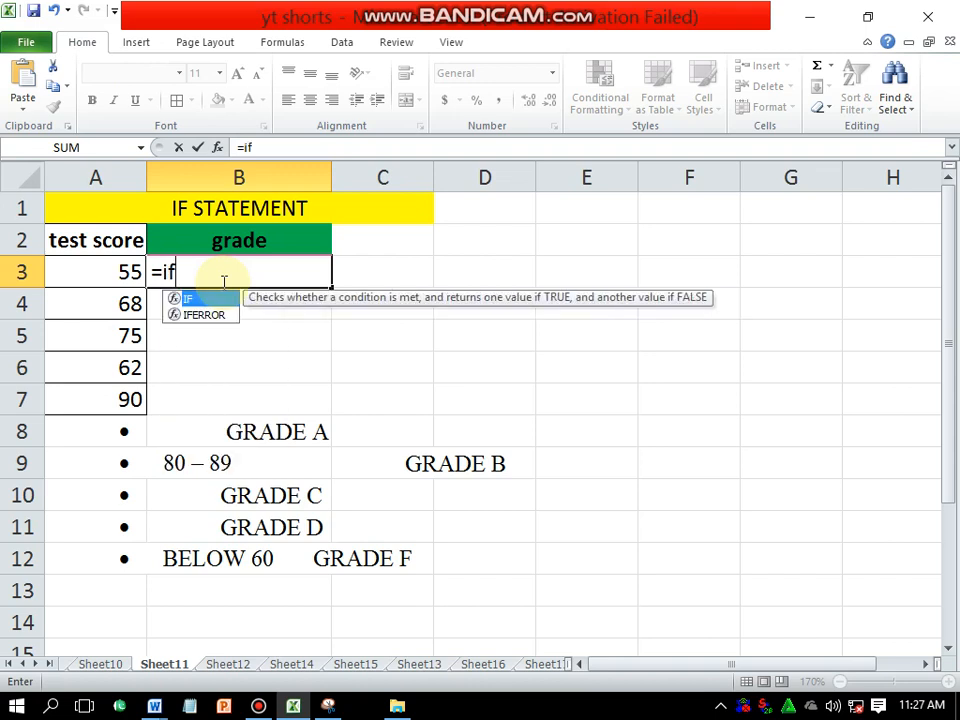
type("(")
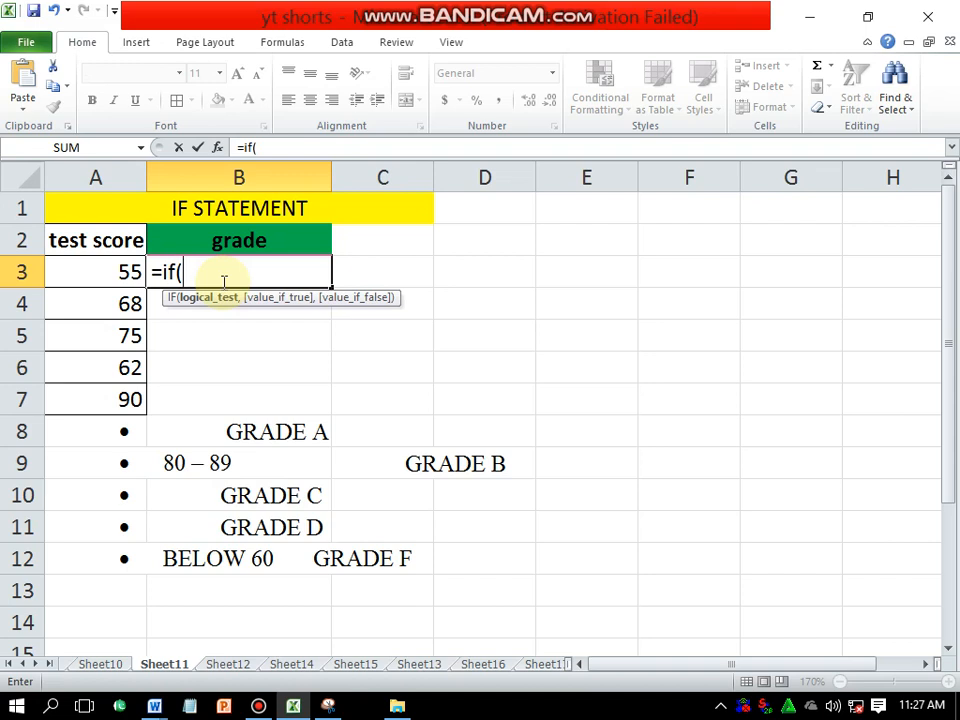
left_click(104, 274)
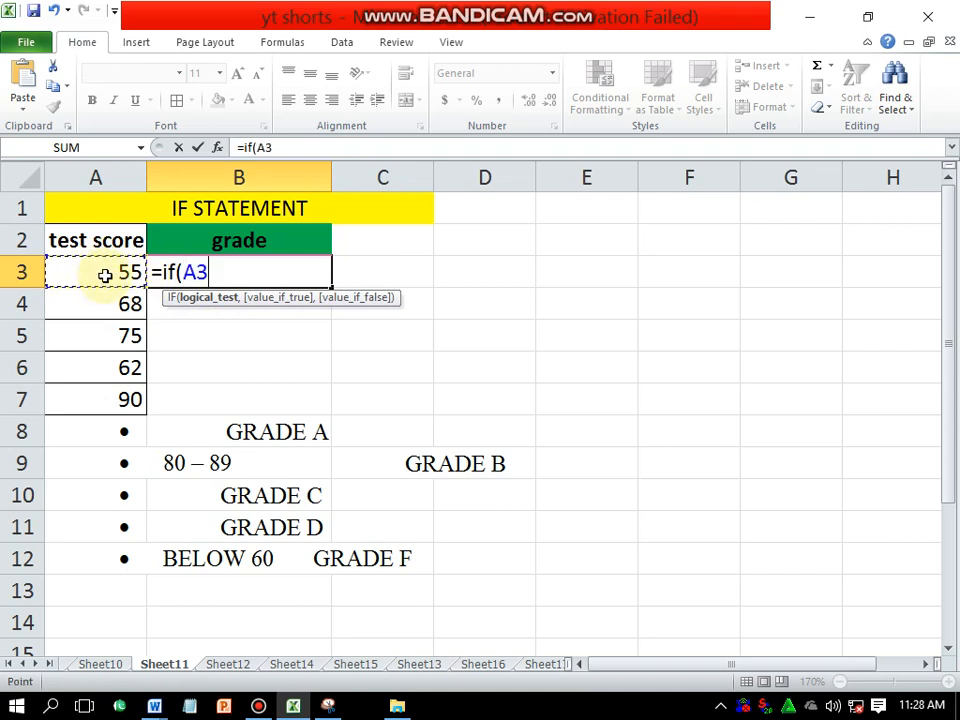
type(">+")
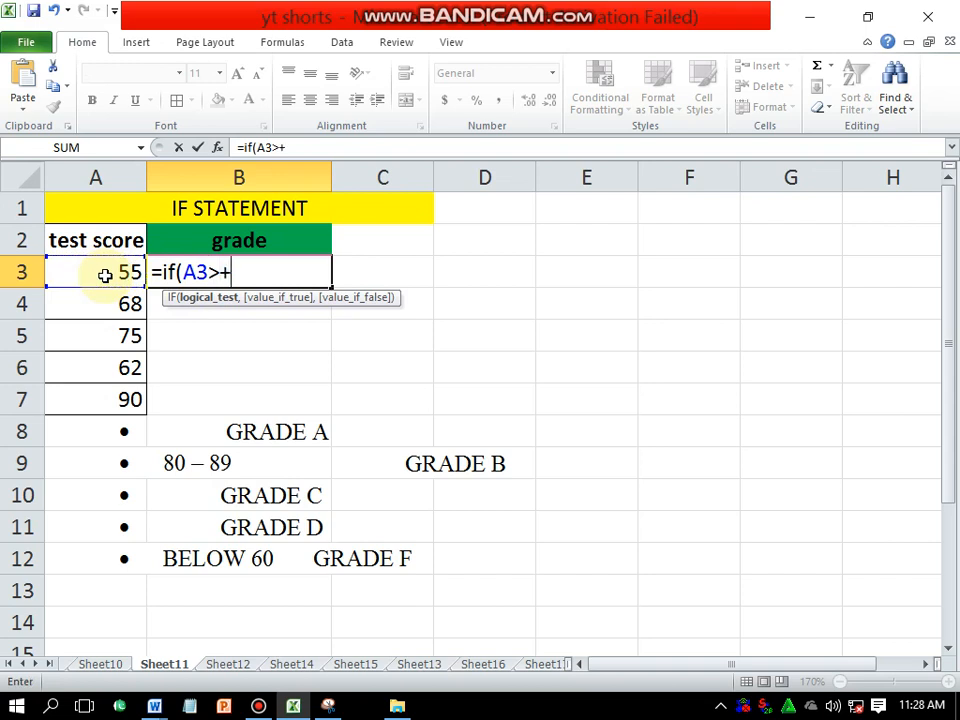
key("BackSpace")
type("=90,")
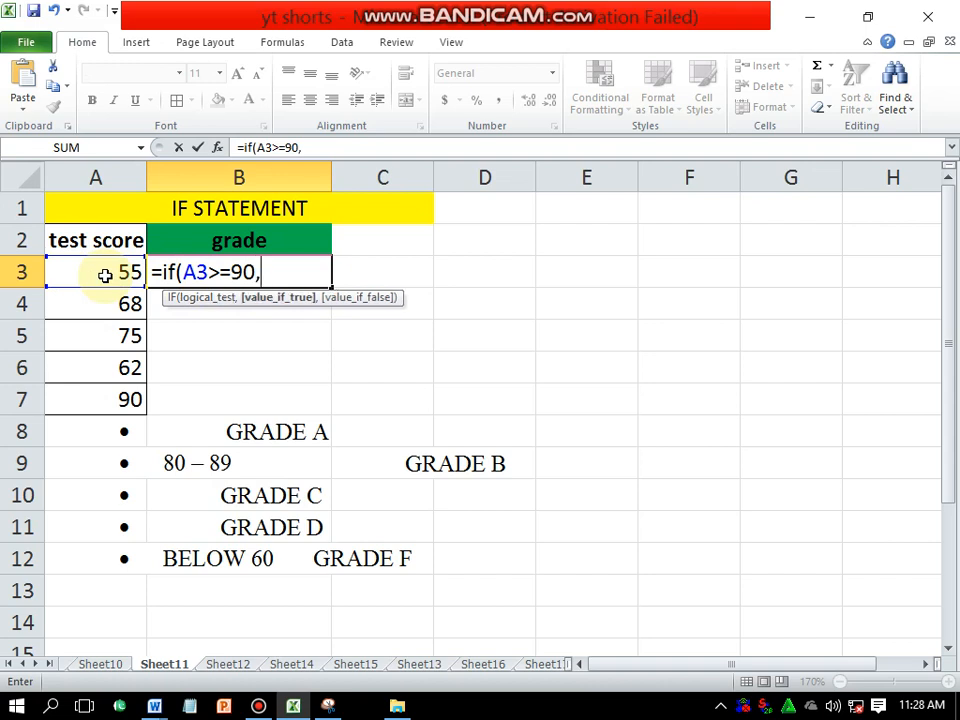
type("\"A")
type("\",")
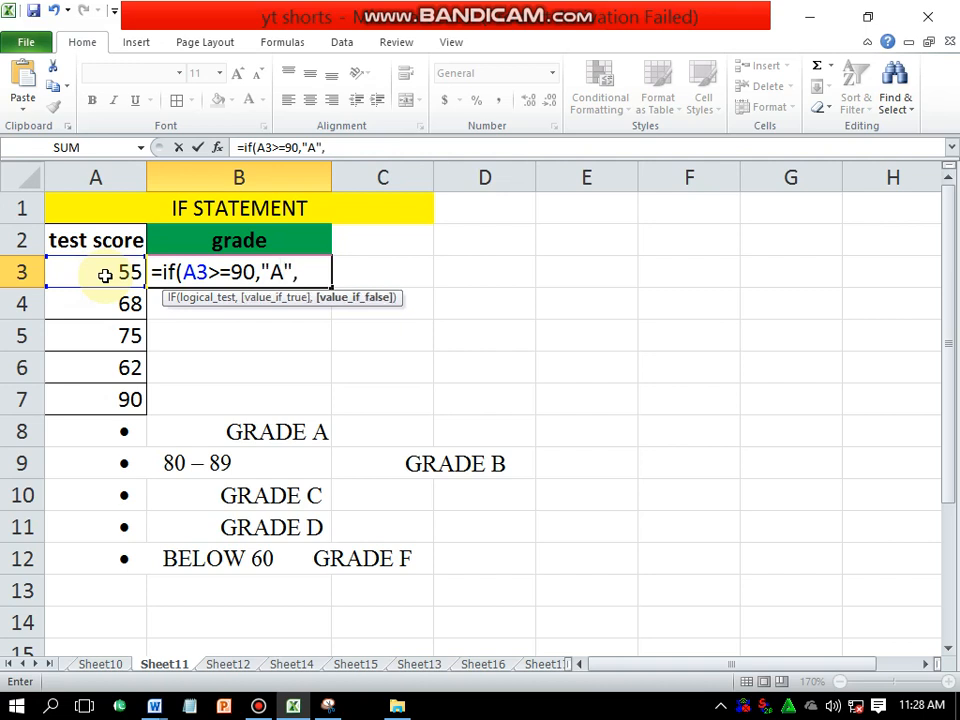
- Nest a second IF in the B3 formula that returns "B" when A3>=80
type("IF")
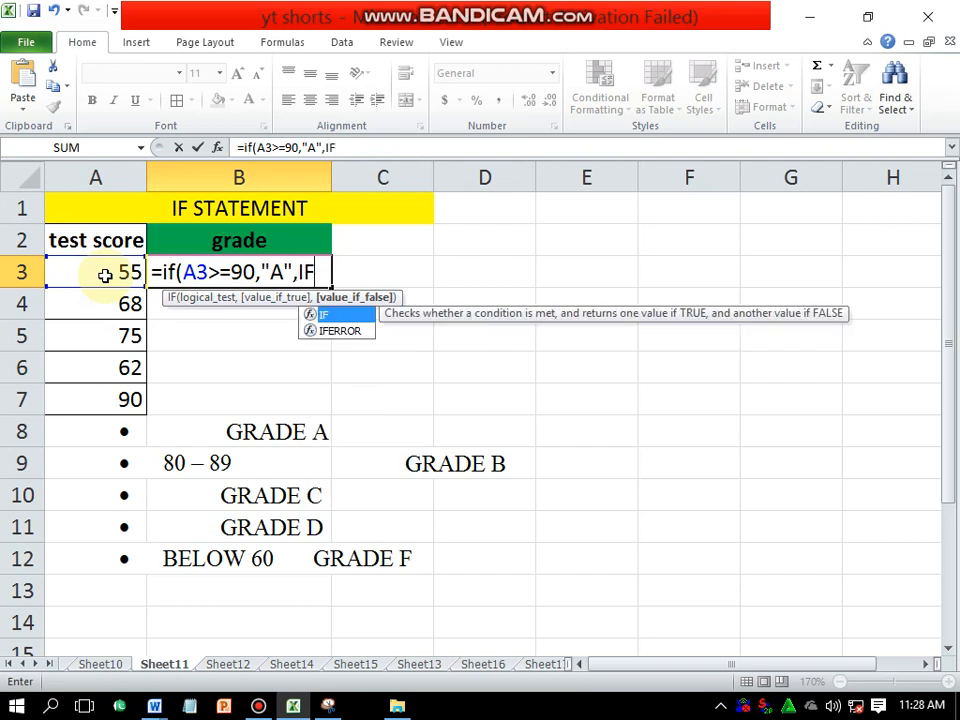
type("(")
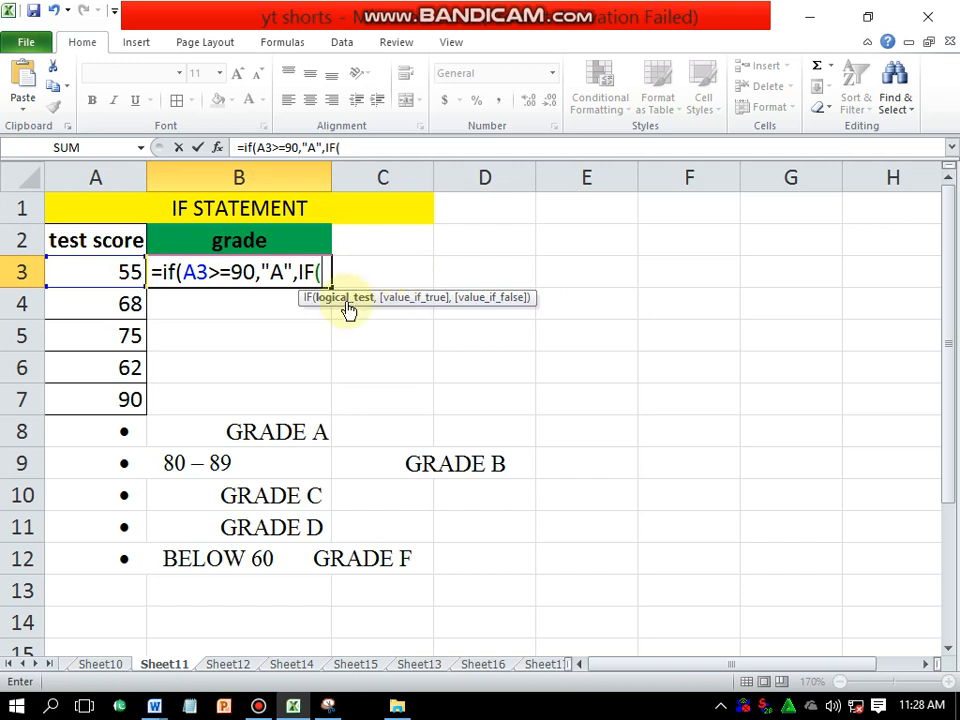
left_click(127, 273)
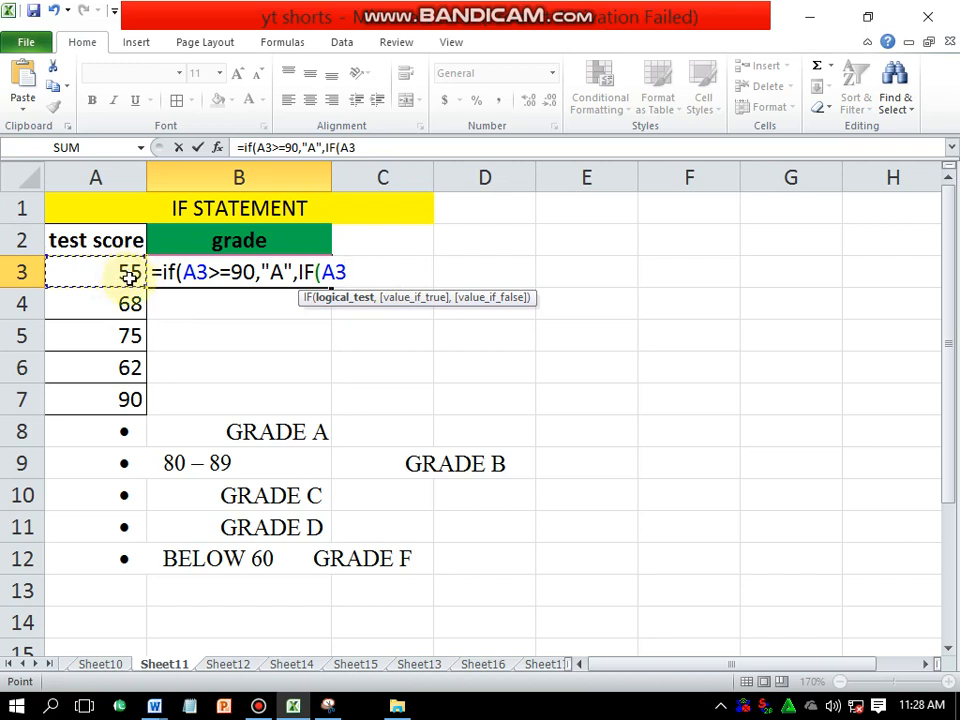
type(">=80")
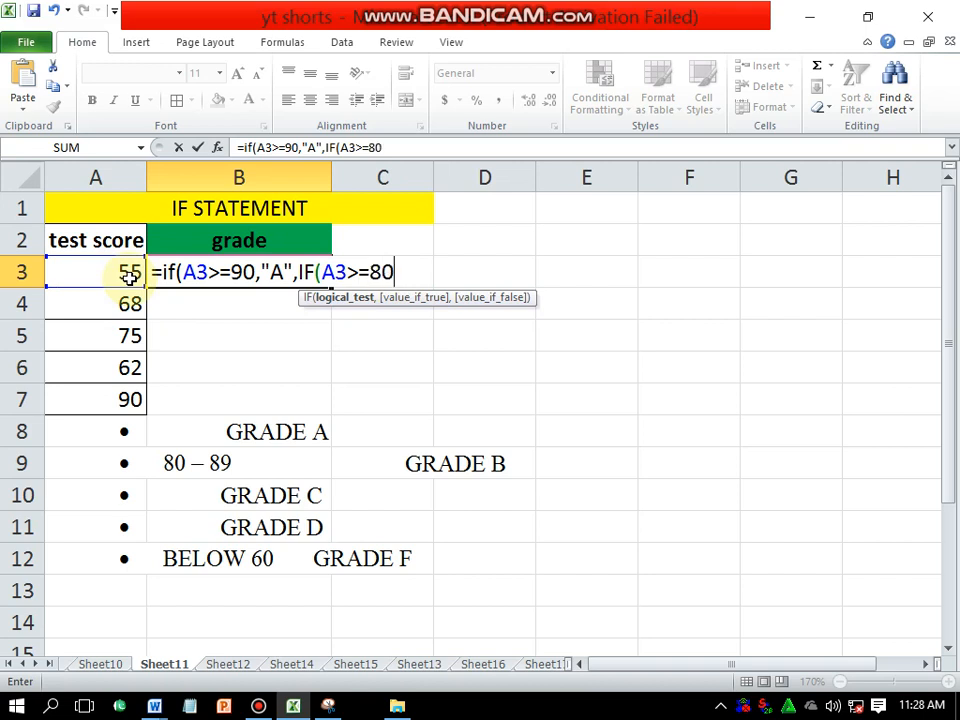
type(",\"")
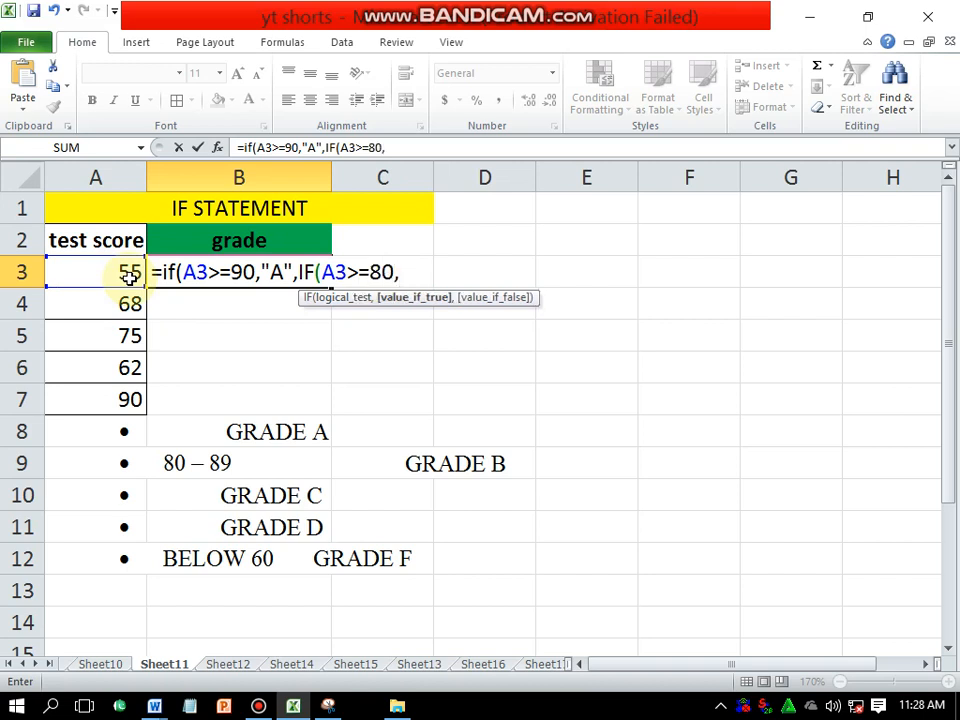
type("B\",")
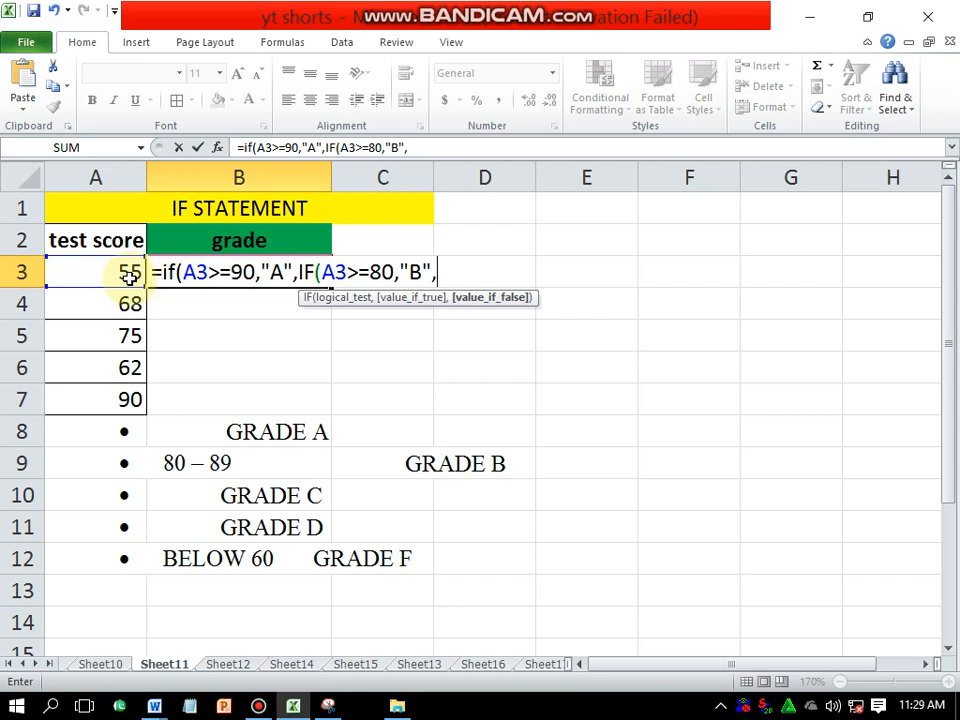
- Nest a third IF in the B3 formula that returns "C" when A3>=70
type("IF")
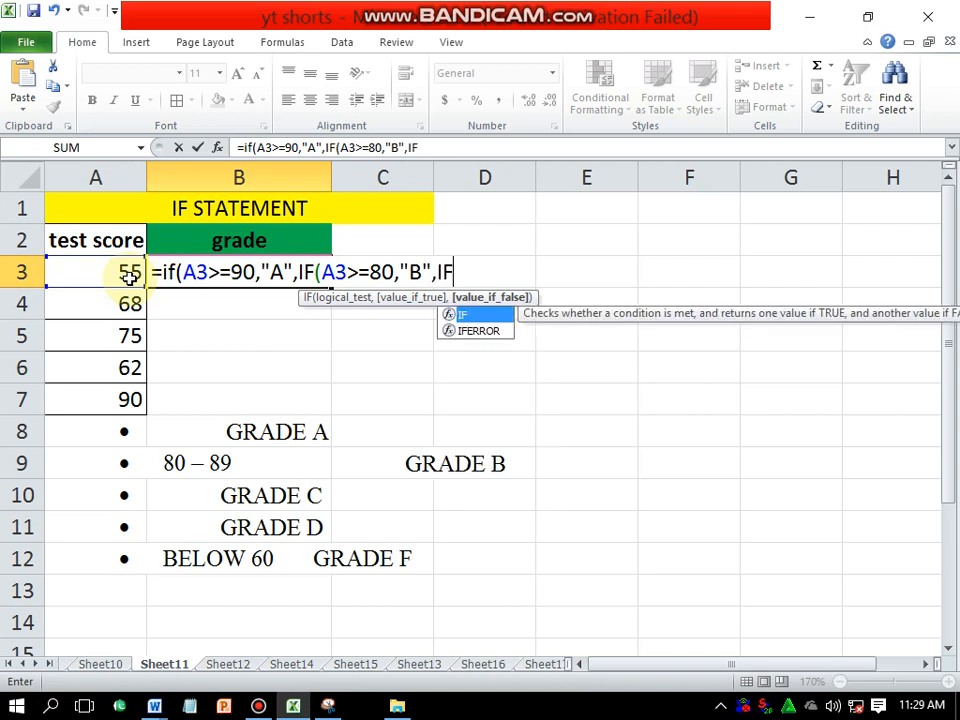
type("(")
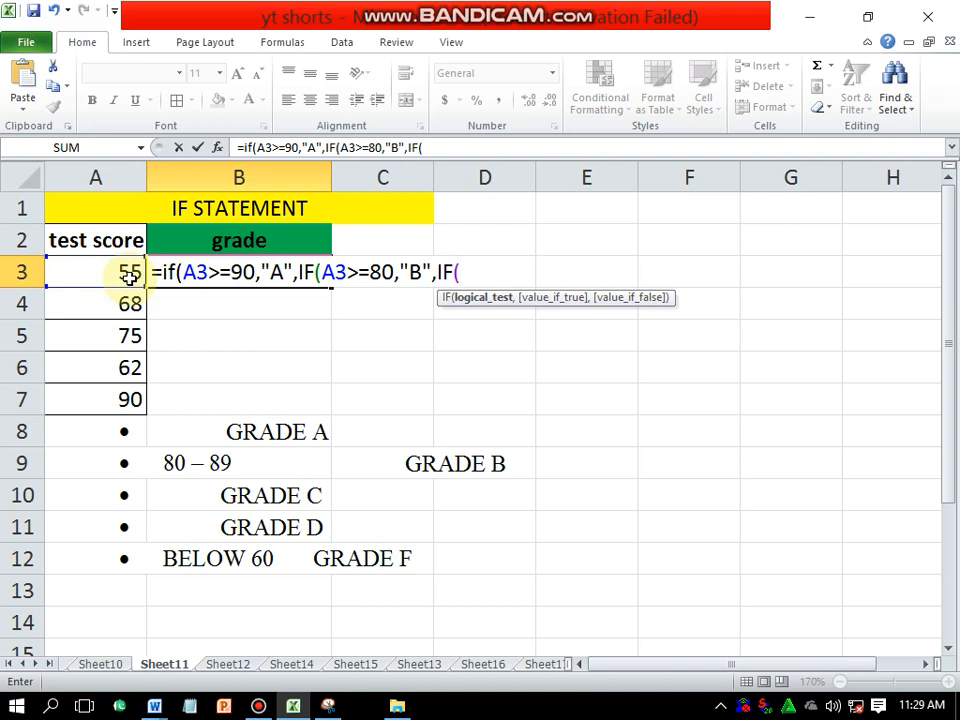
left_click(79, 270)
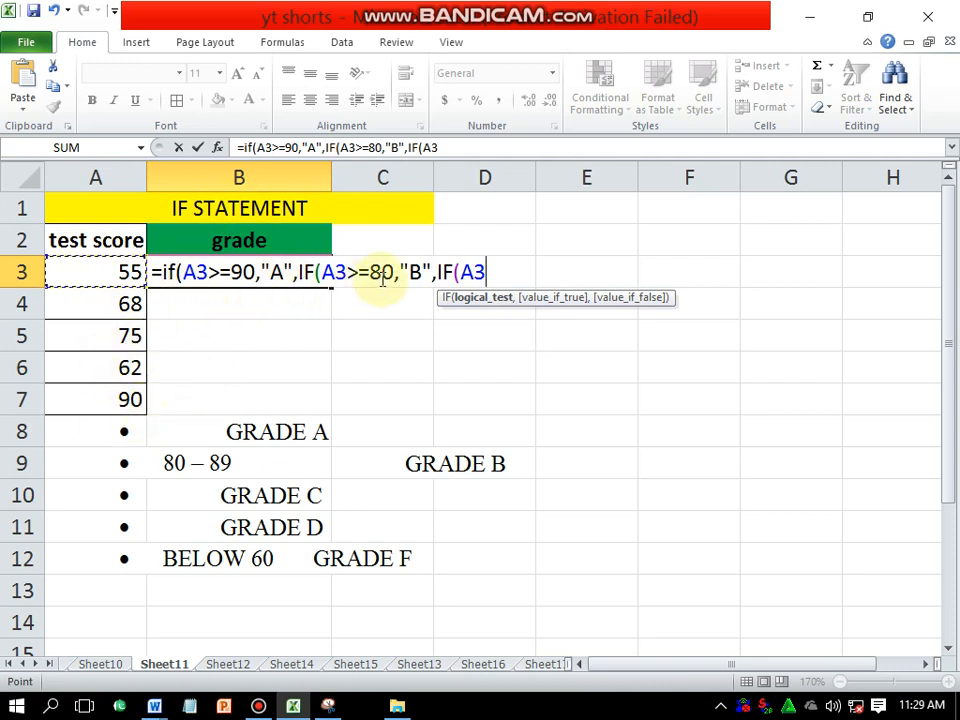
type(">=70")
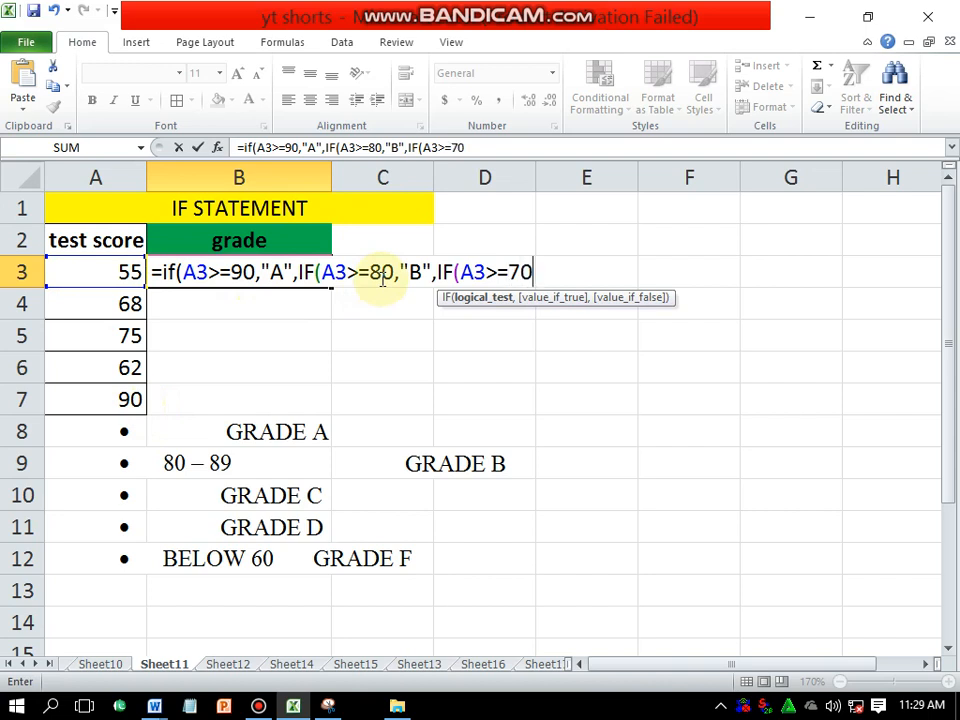
type(",\"")
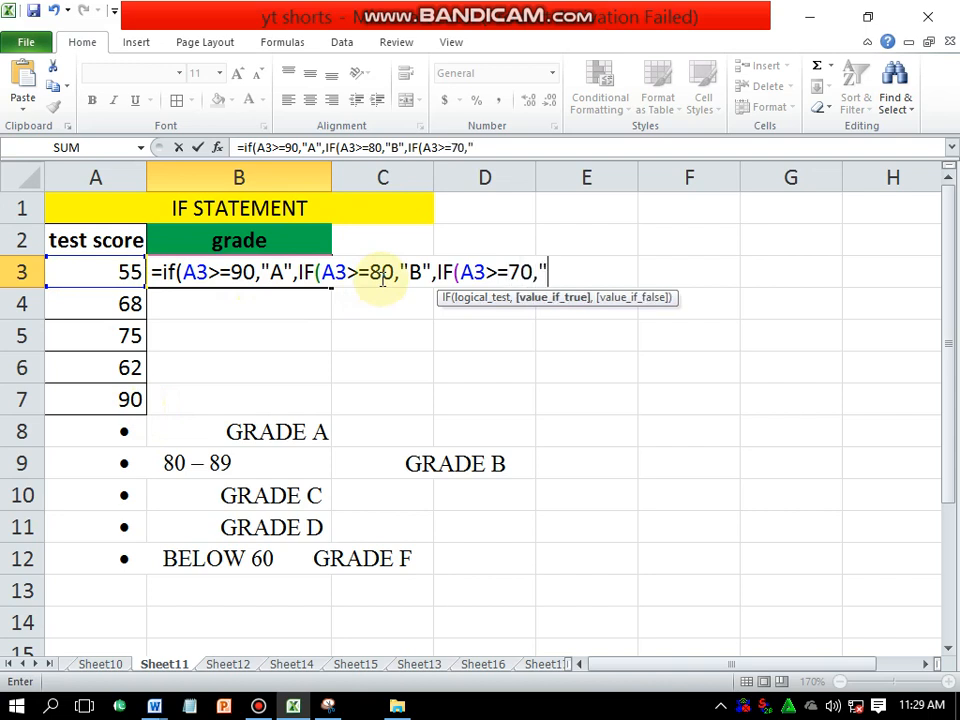
type("C\",")
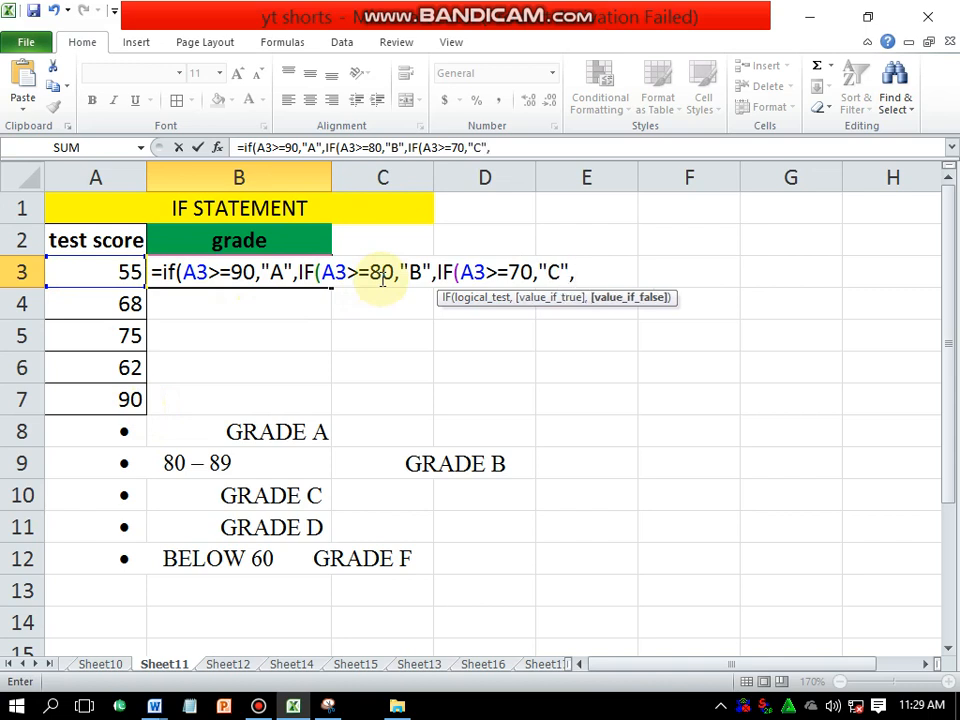
- Nest a fourth IF in the B3 formula that returns "D" when A3>=60
type("IF")
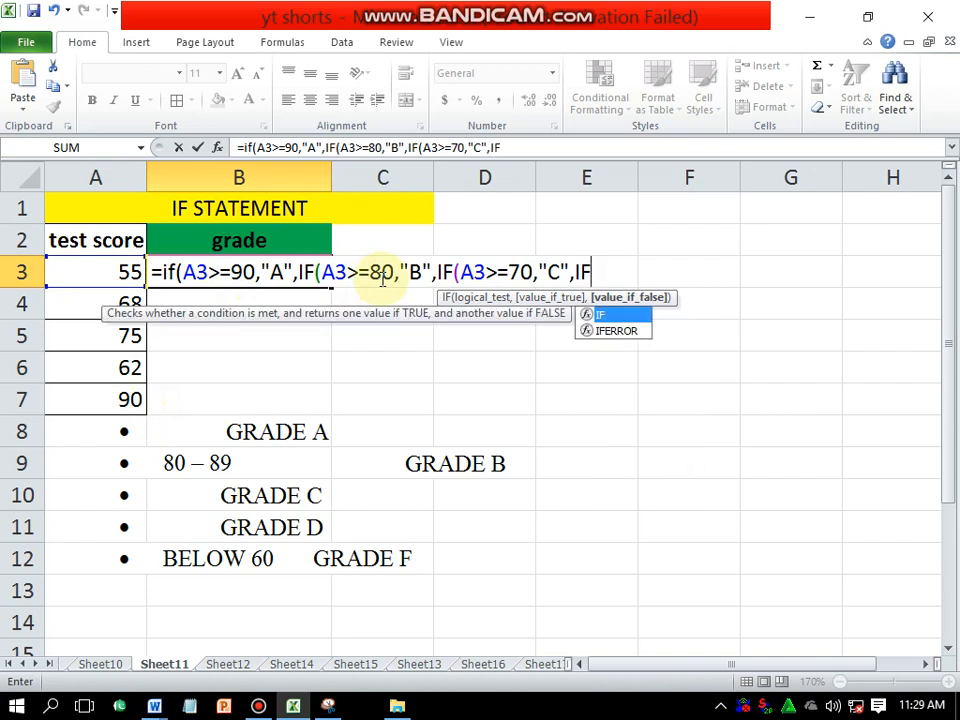
type("(")
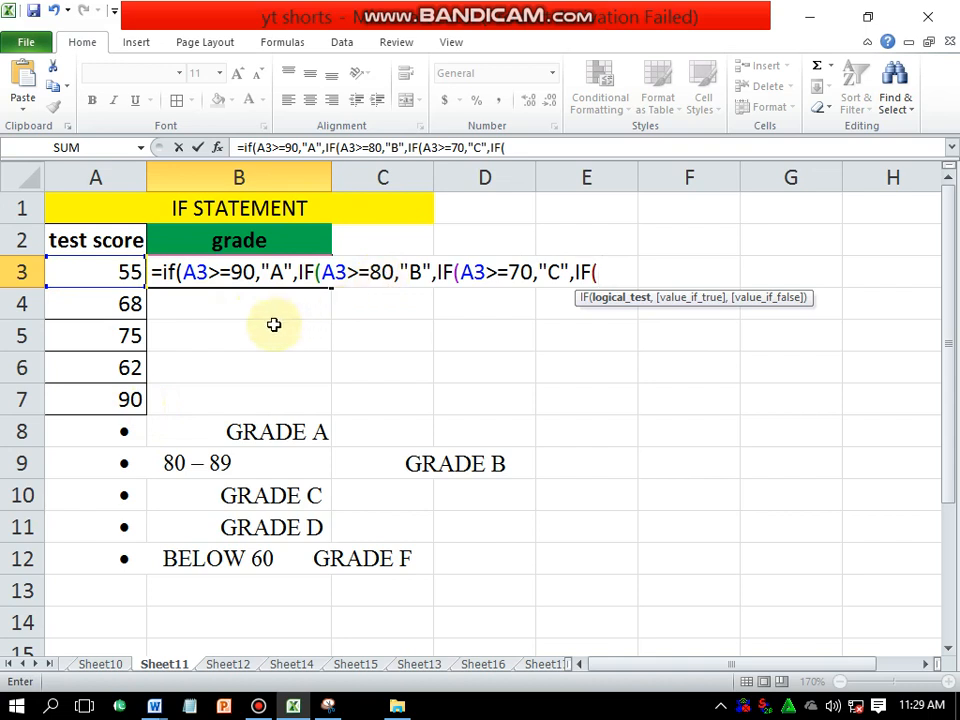
left_click(122, 272)
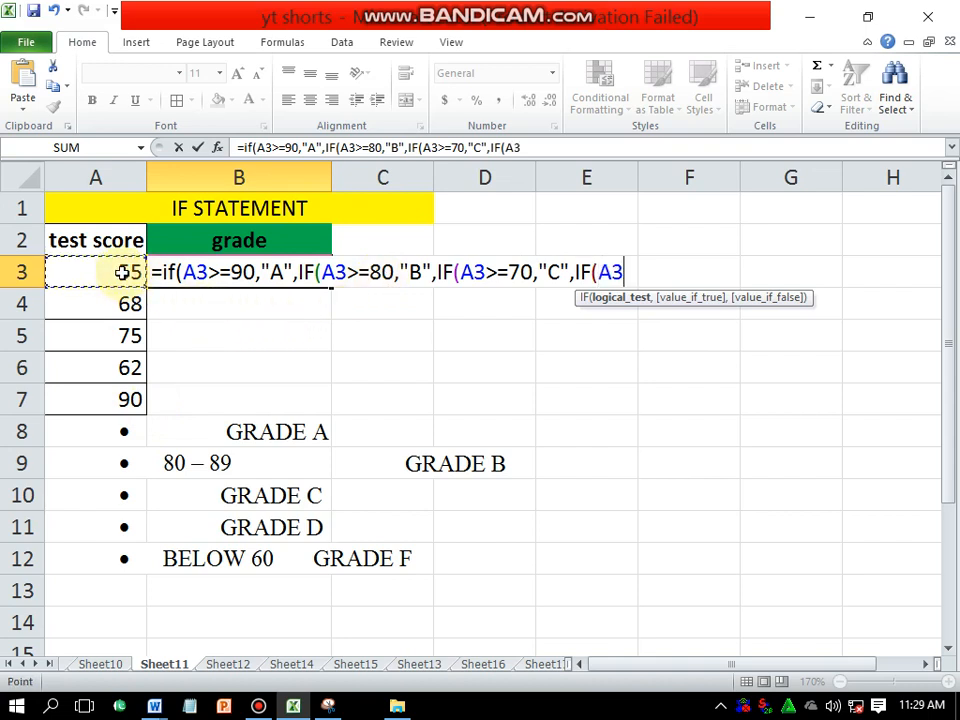
type(">=60")
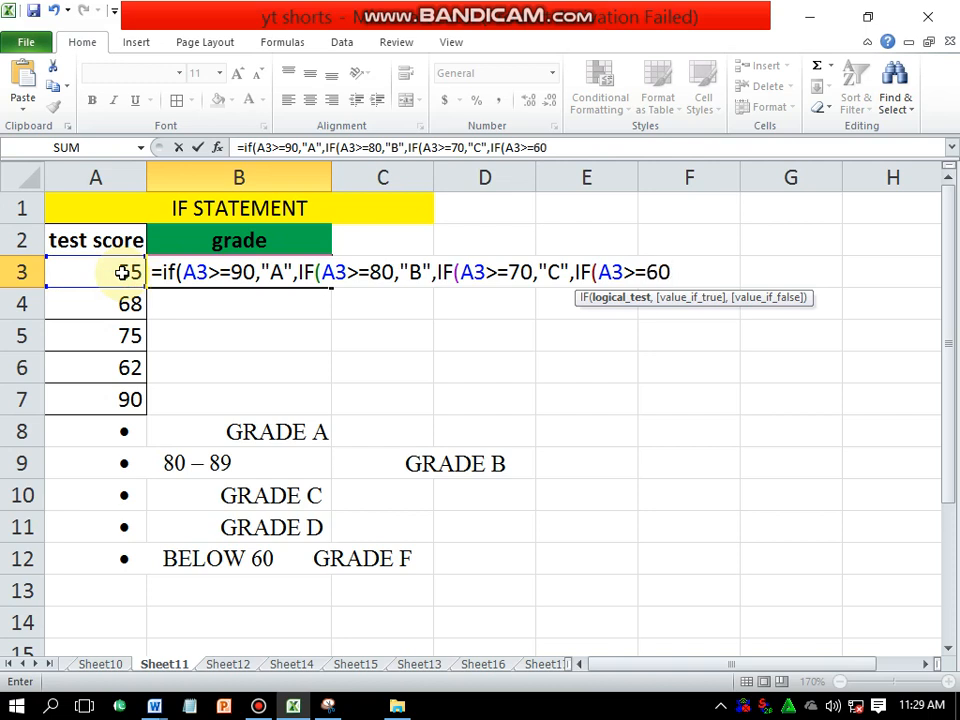
type(",\"")
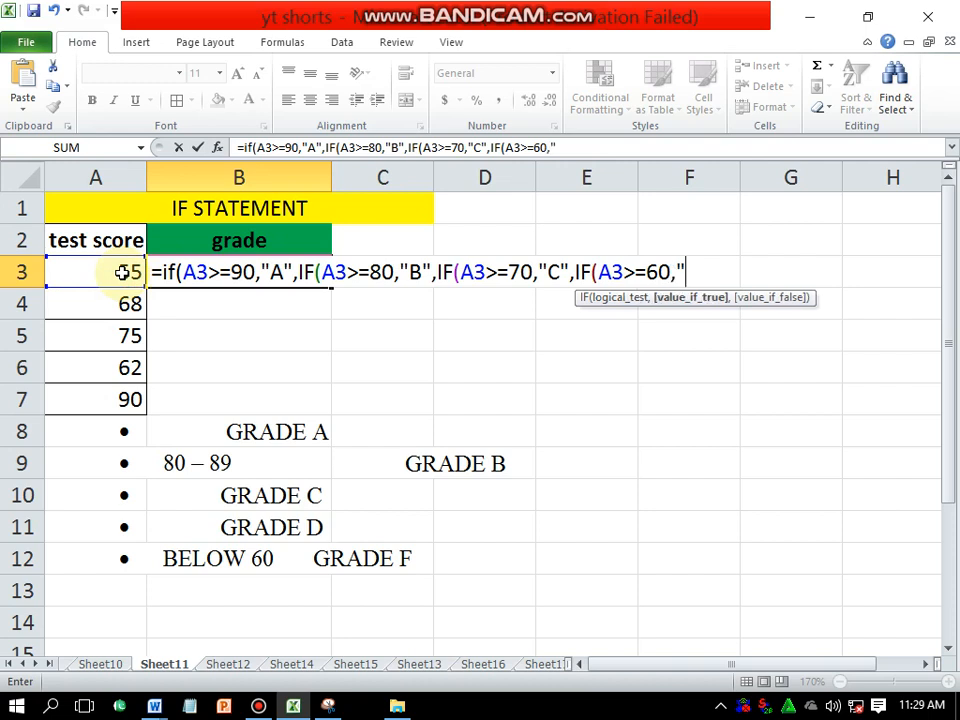
type("D\"")
- Nest a fifth IF in the B3 formula that returns "F" when A3<60, and close that innermost IF
type(",I")
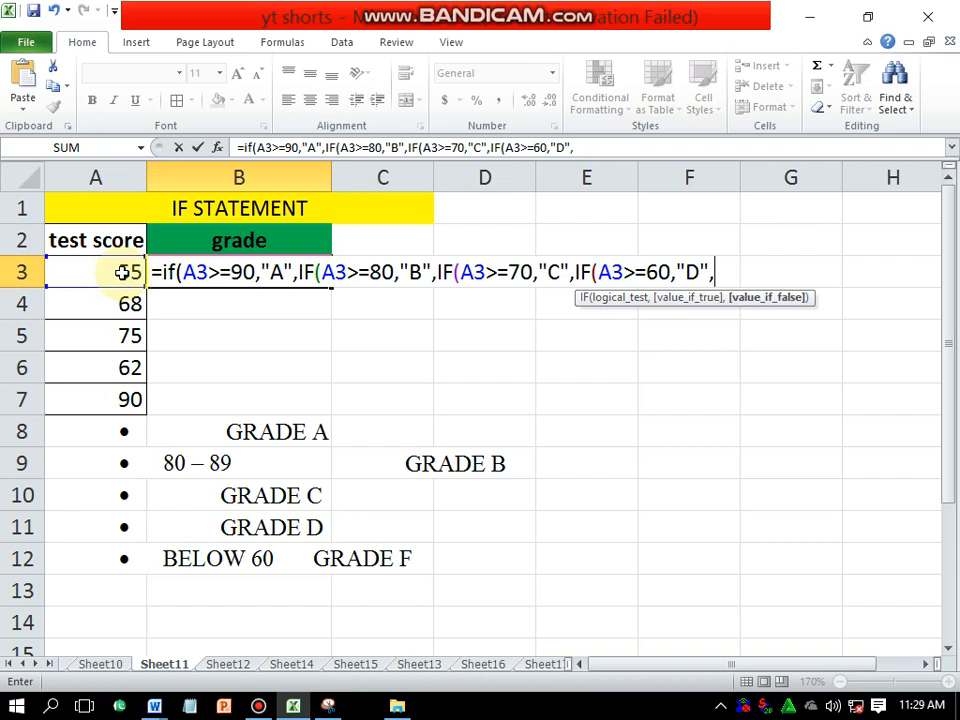
type("F")
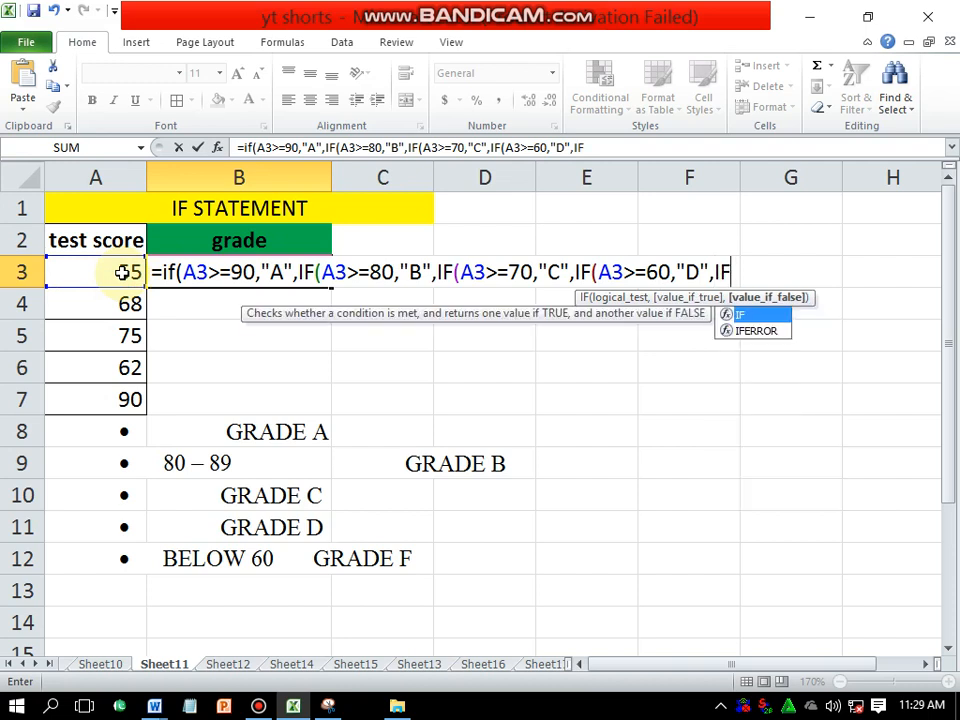
type("(")
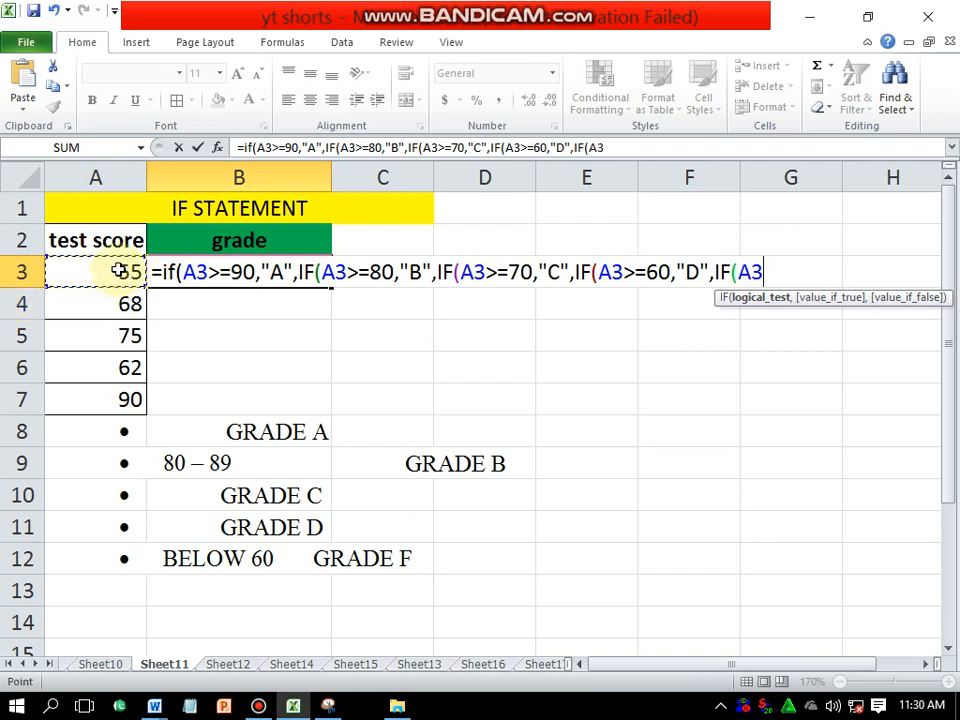
type("<=60")
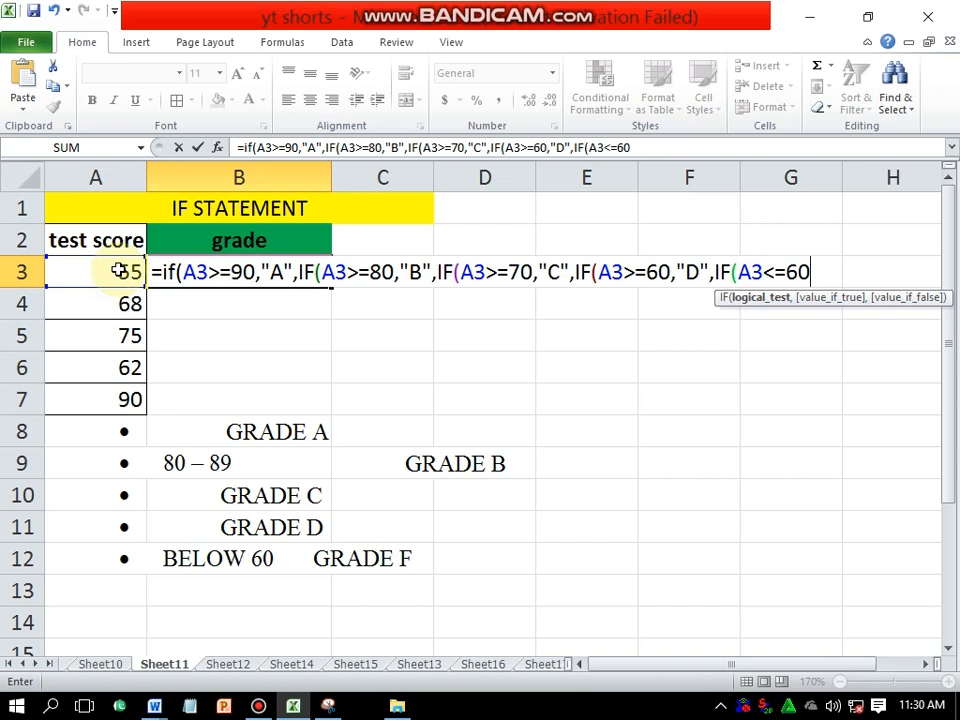
key("Return")
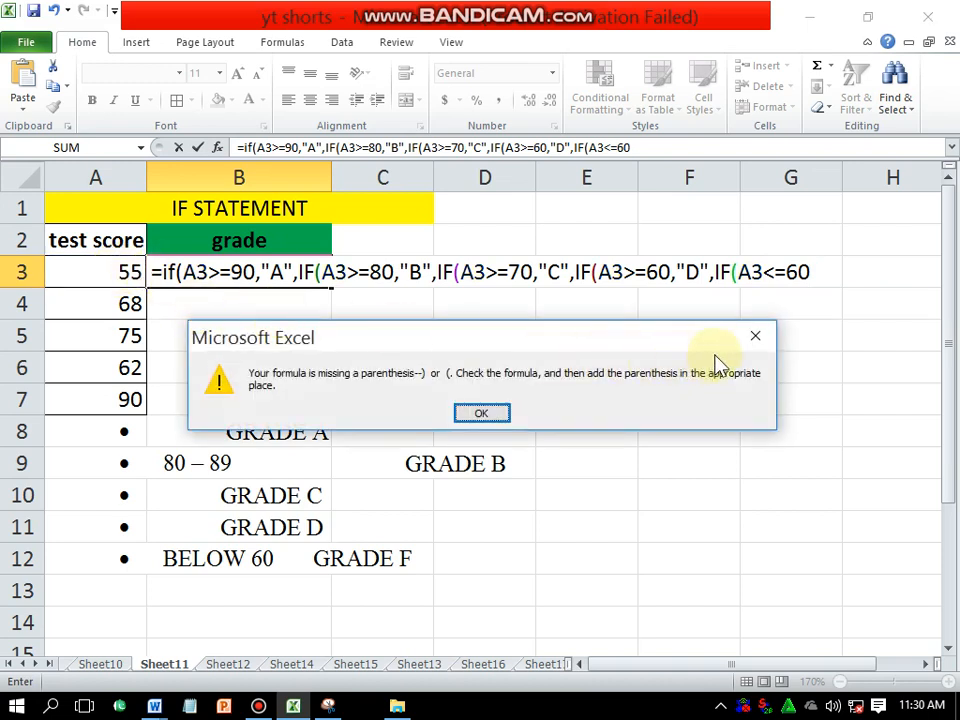
left_click(758, 336)
left_click(786, 272)
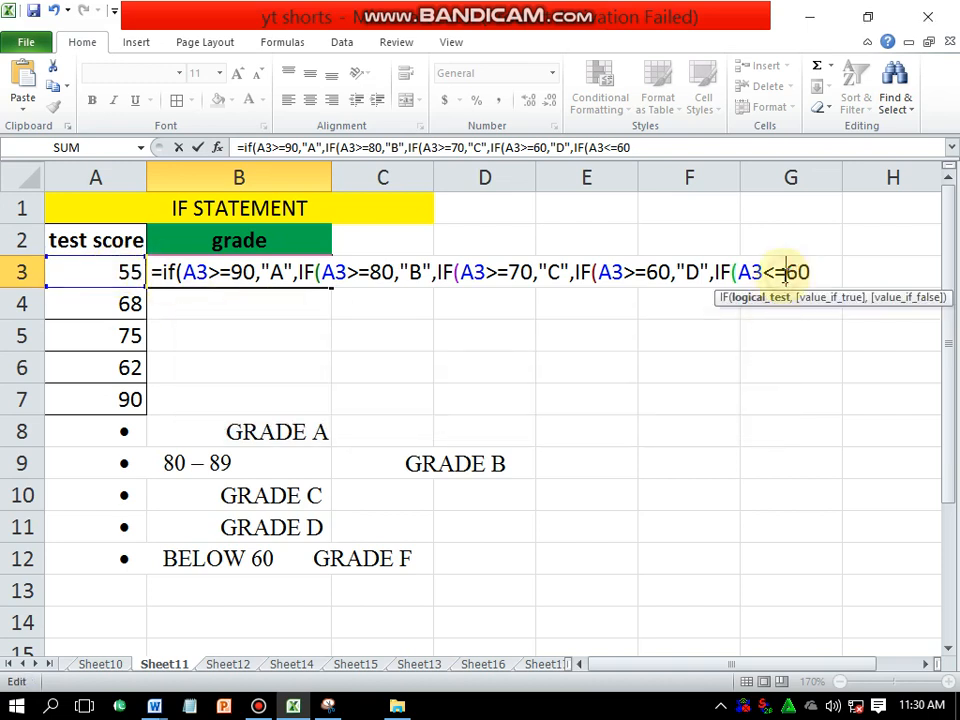
key("BackSpace")
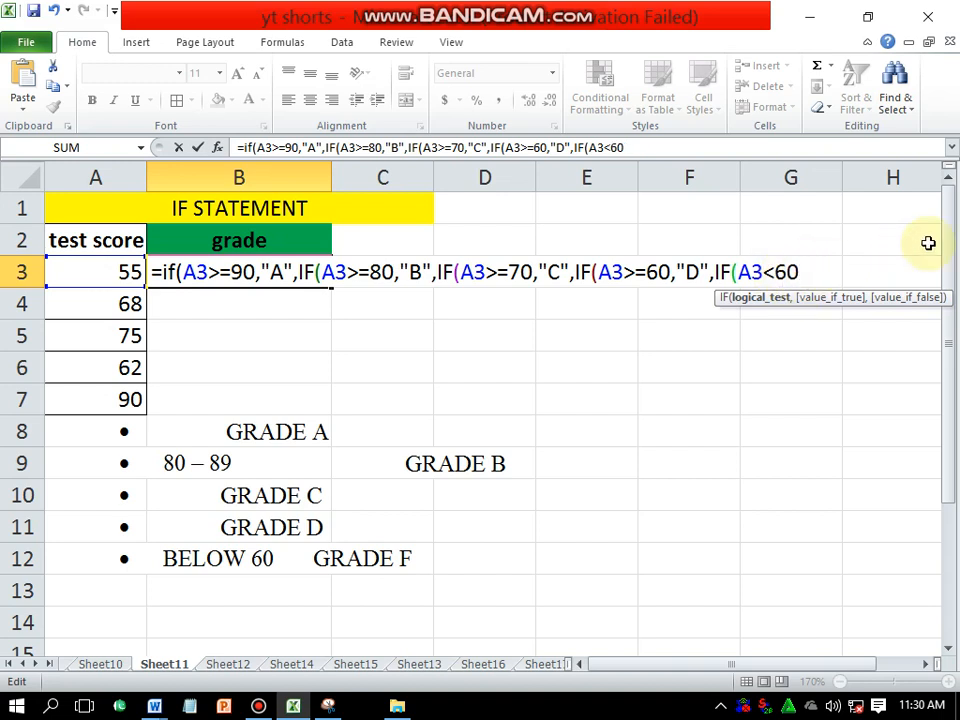
type(",")
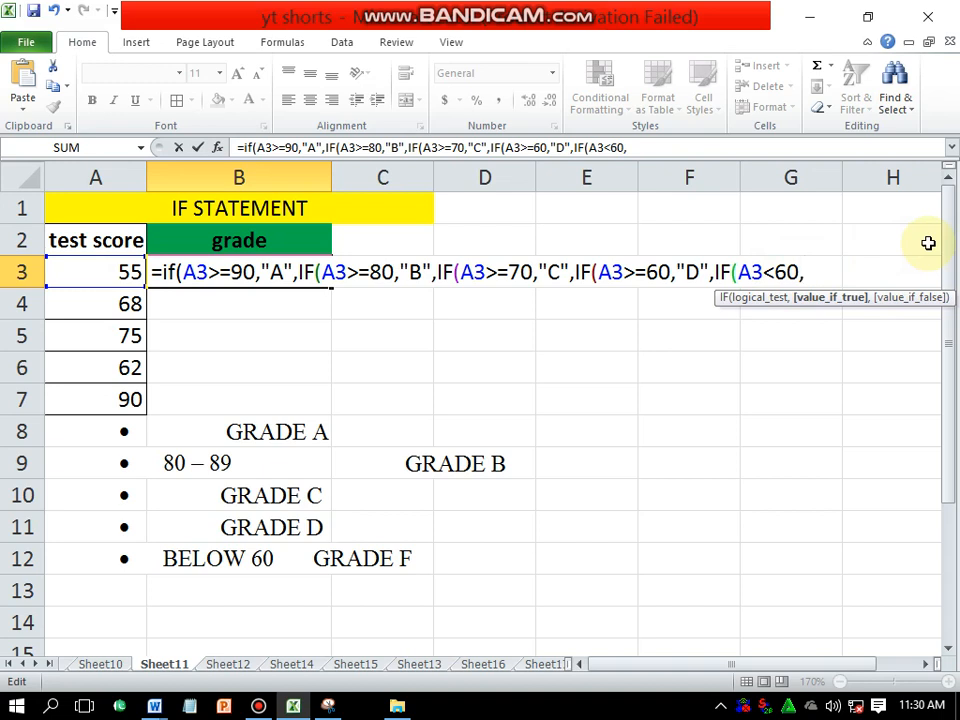
type("\"F\")")
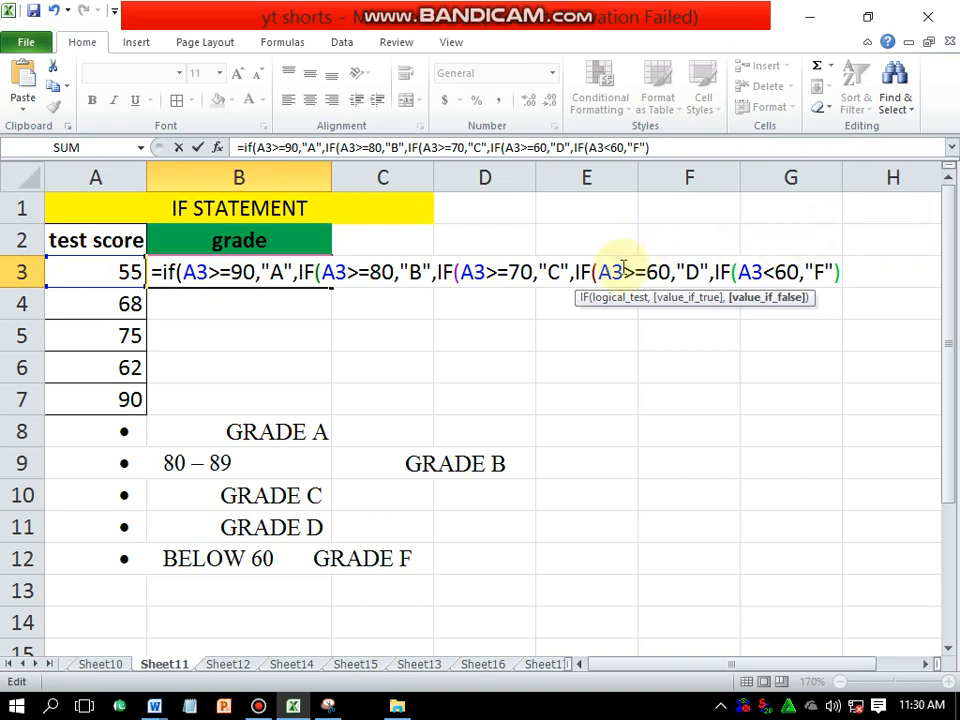
- Close the four remaining IF functions with parentheses and enter the completed grade formula in B3
type(")")
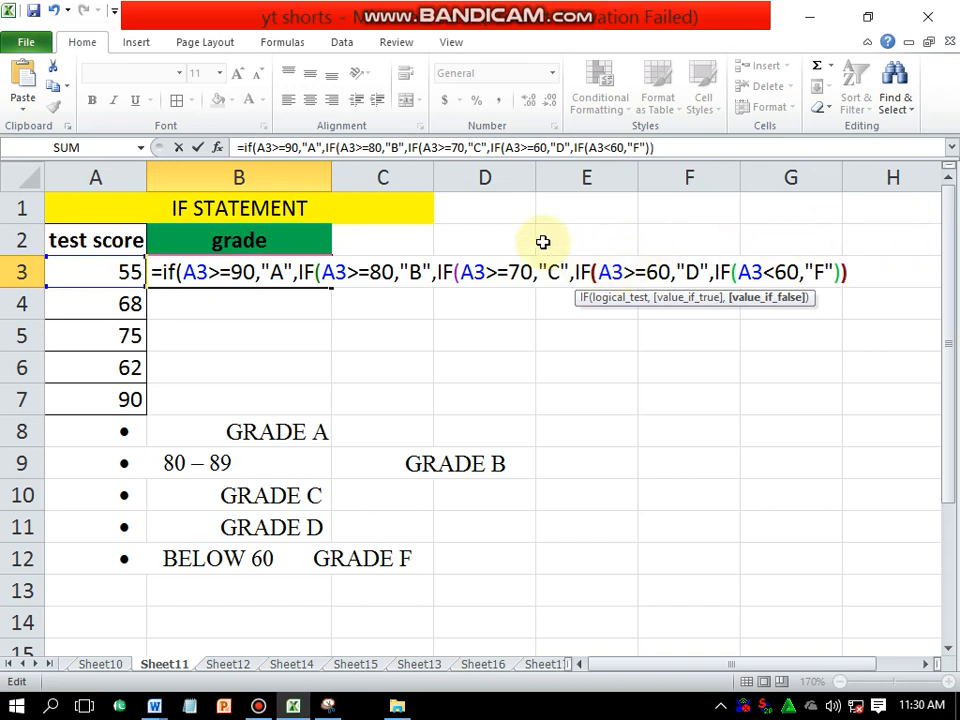
type(")")
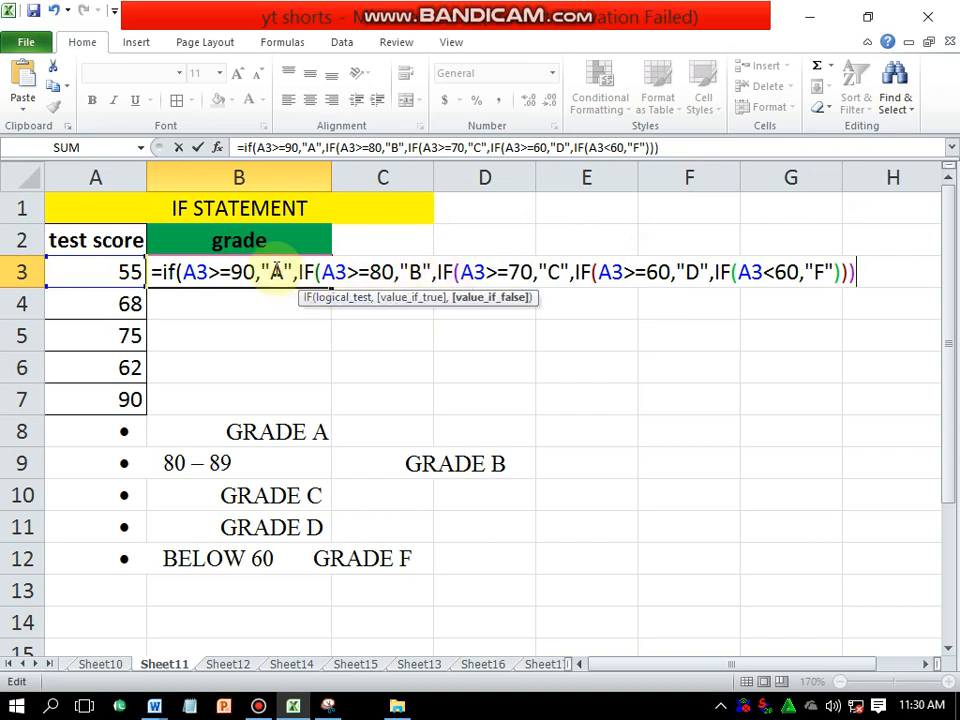
type(")")
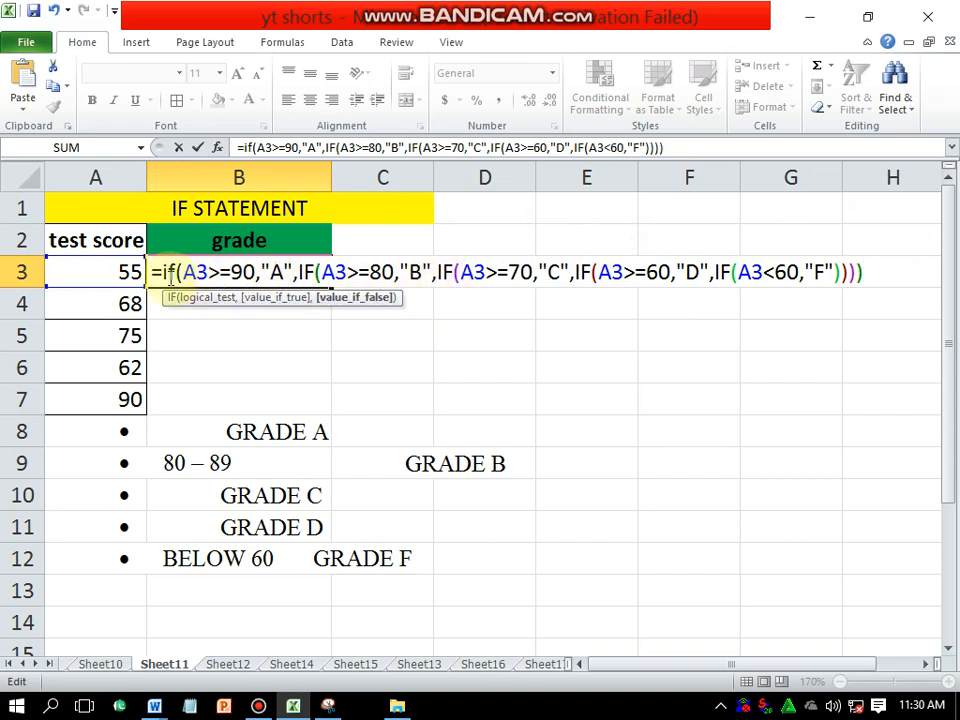
type(")")
left_click(170, 279)
key("Return")
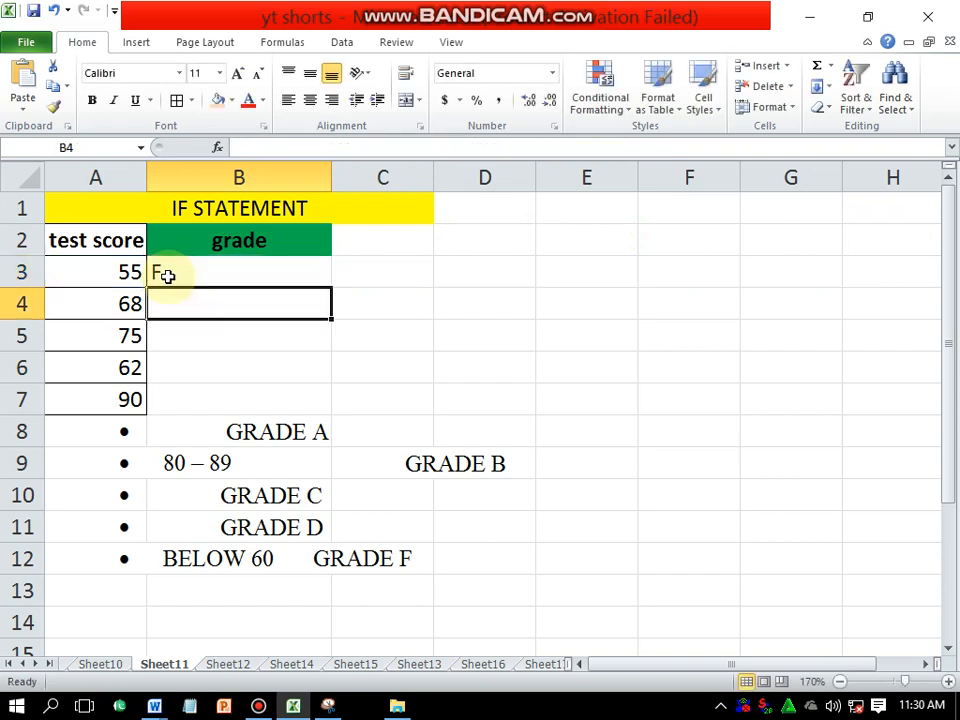
- Fill the grade formula from B3 down through B7 to grade the remaining test scores
left_click(236, 276)
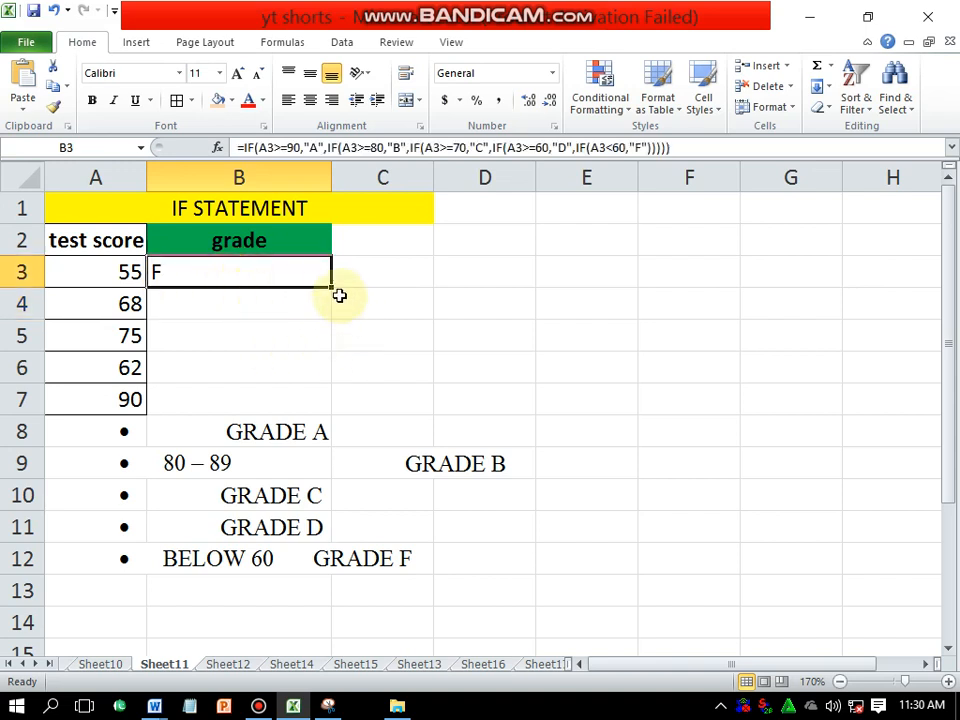
left_click_drag(332, 289, 321, 405)
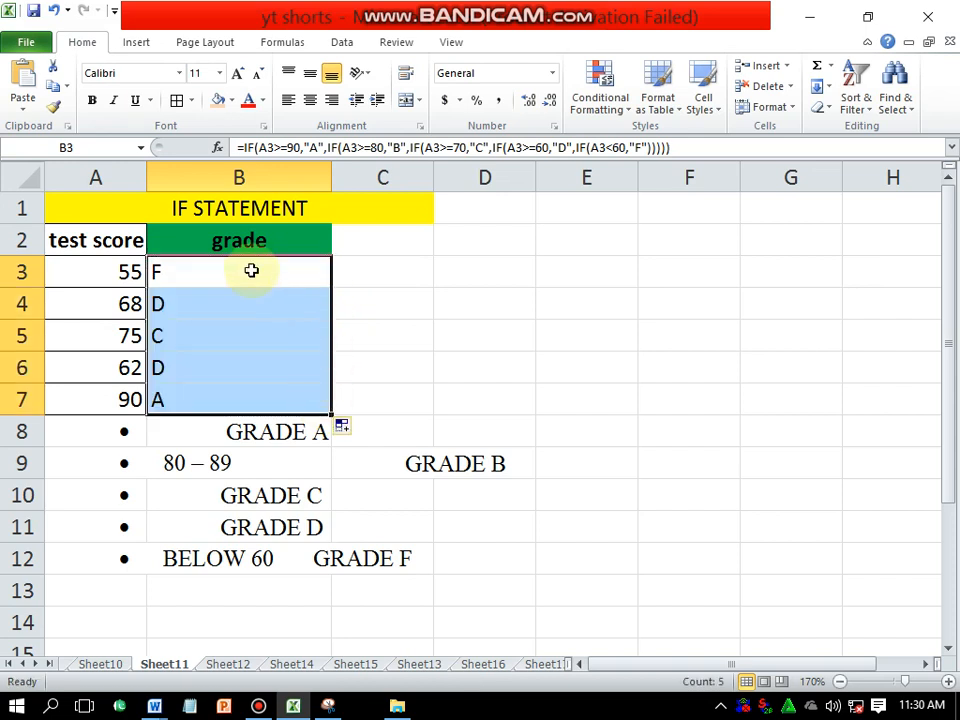
left_click(363, 370)
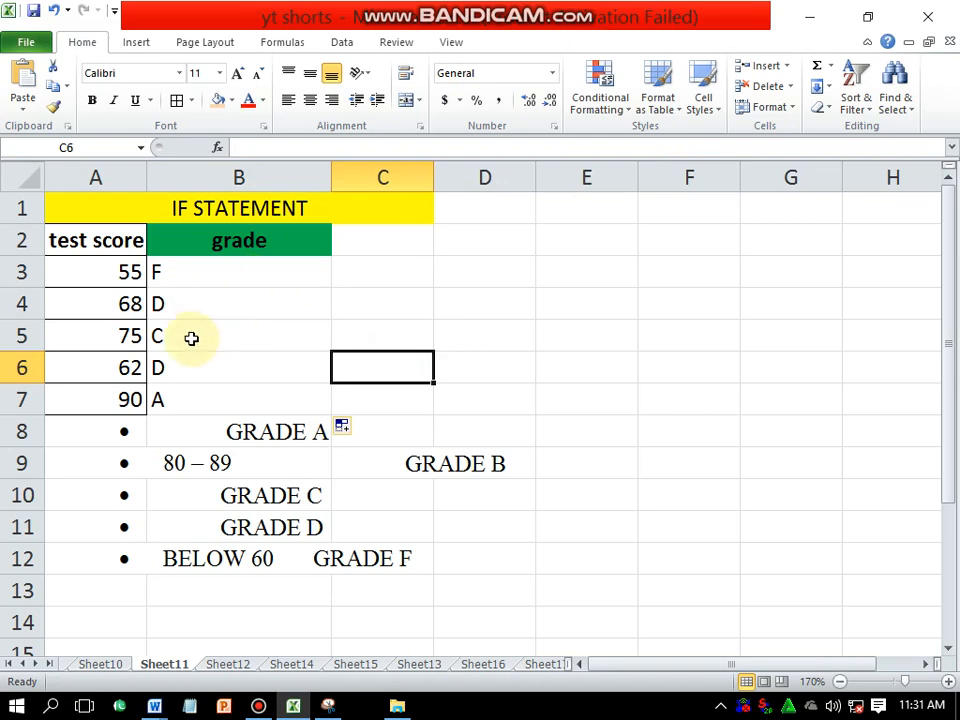
left_click(258, 706)
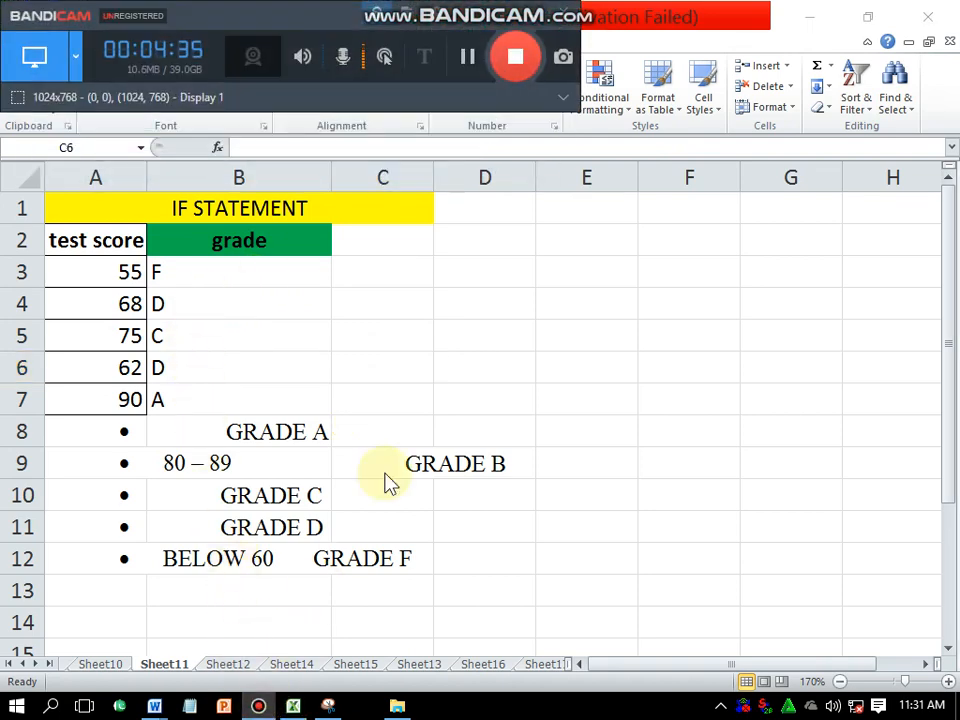